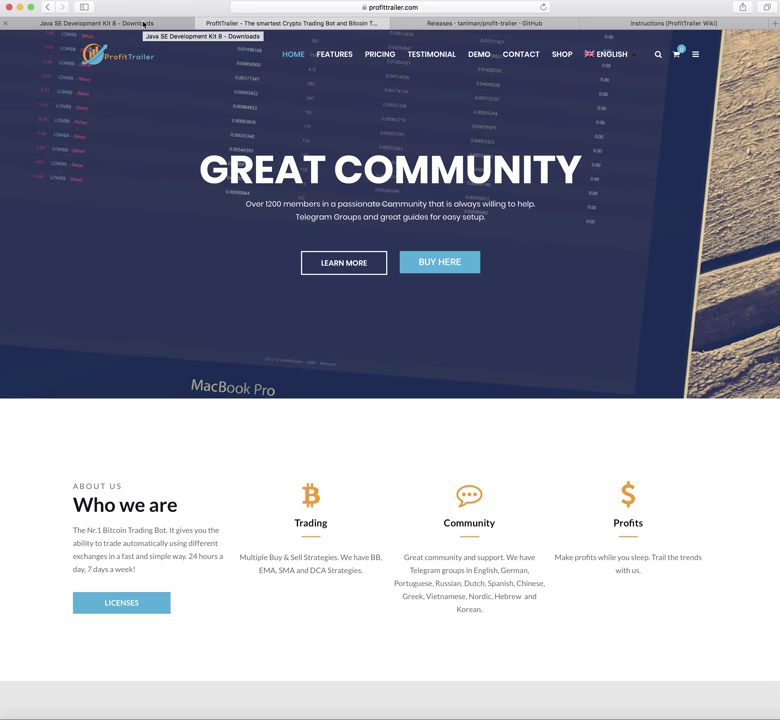
Open the Java SE Development Kit 8 downloads page and examine its web address and the 8u151 section.
{"action": "left_click", "coordinate": [144, 25]}
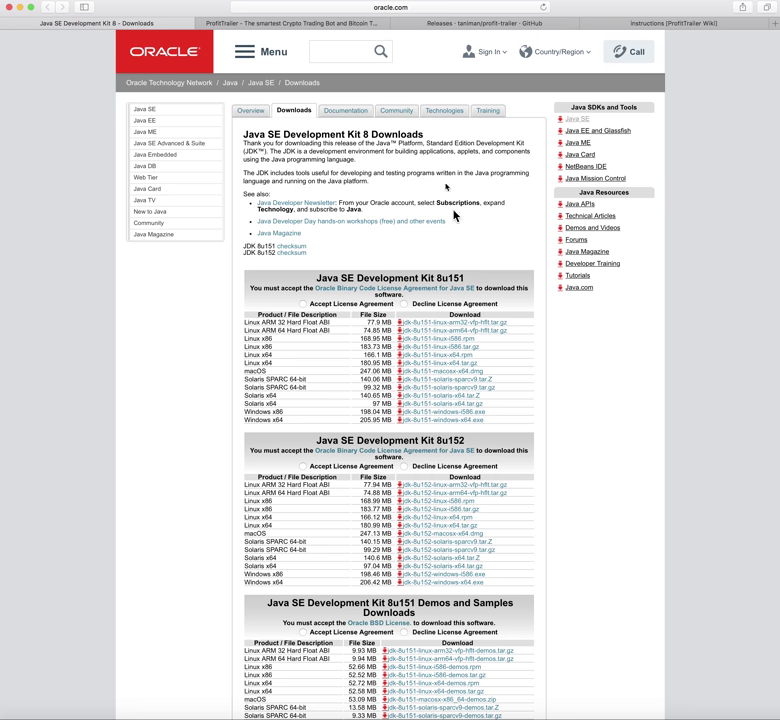
{"action": "left_click", "coordinate": [450, 8]}
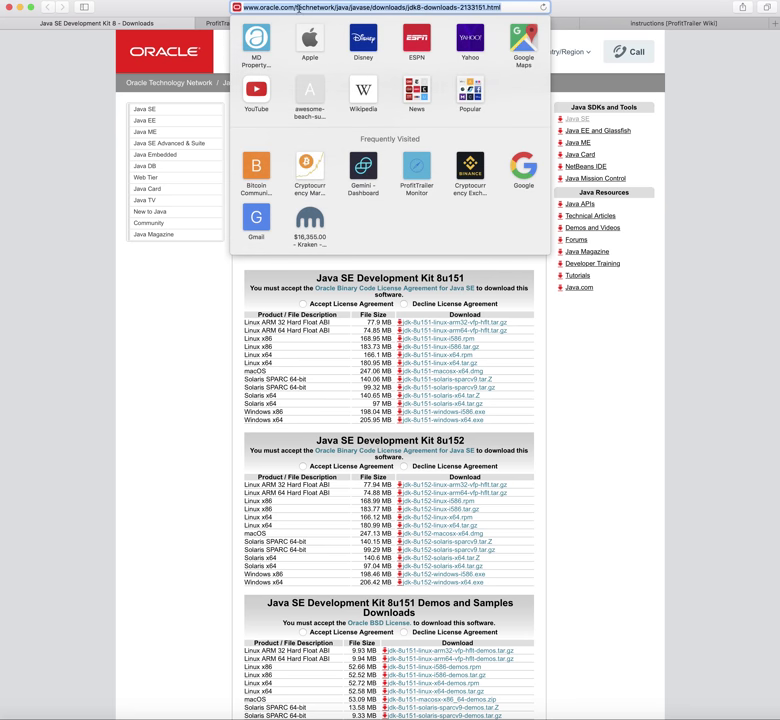
{"action": "left_click", "coordinate": [568, 372]}
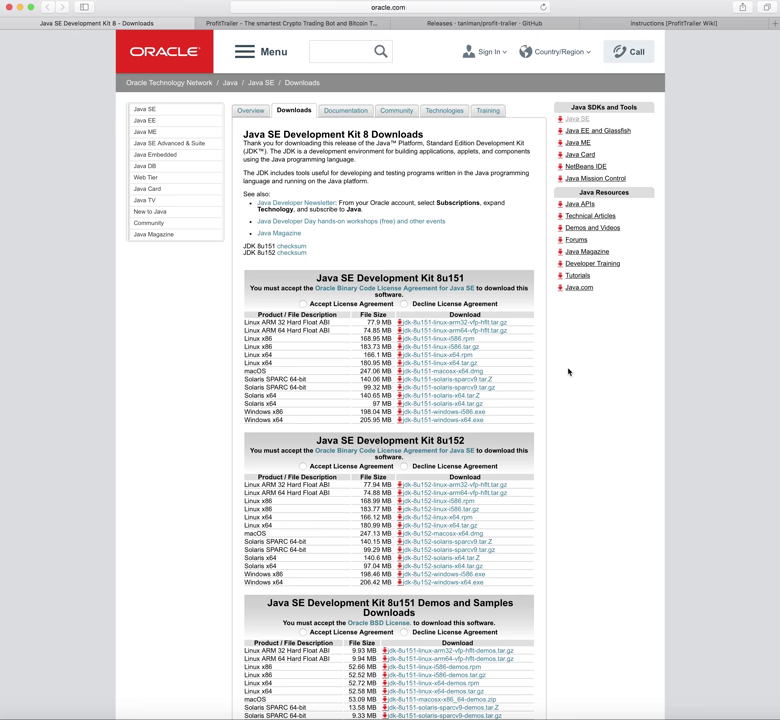
{"action": "double_click", "coordinate": [460, 279]}
{"action": "triple_click", "coordinate": [460, 279]}
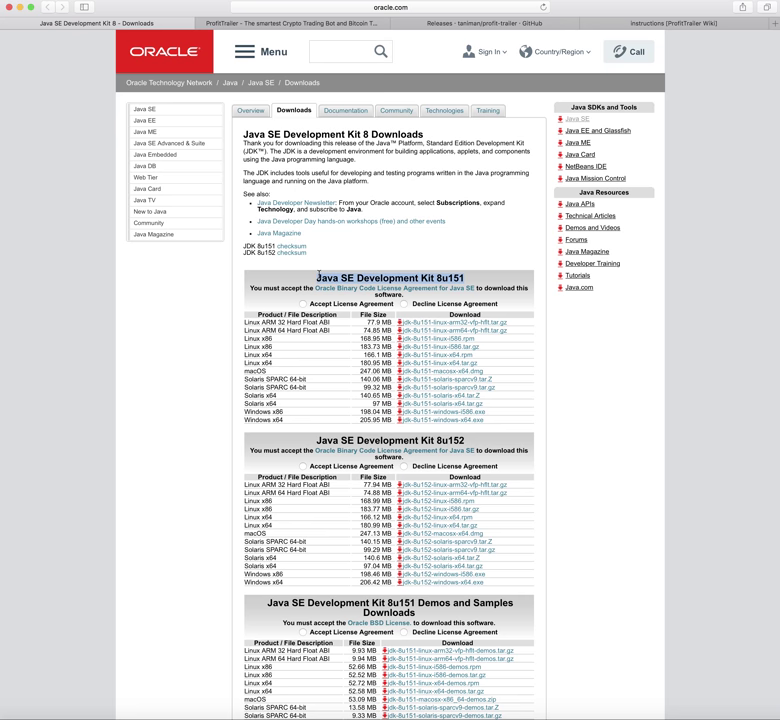
{"action": "left_click", "coordinate": [395, 284]}
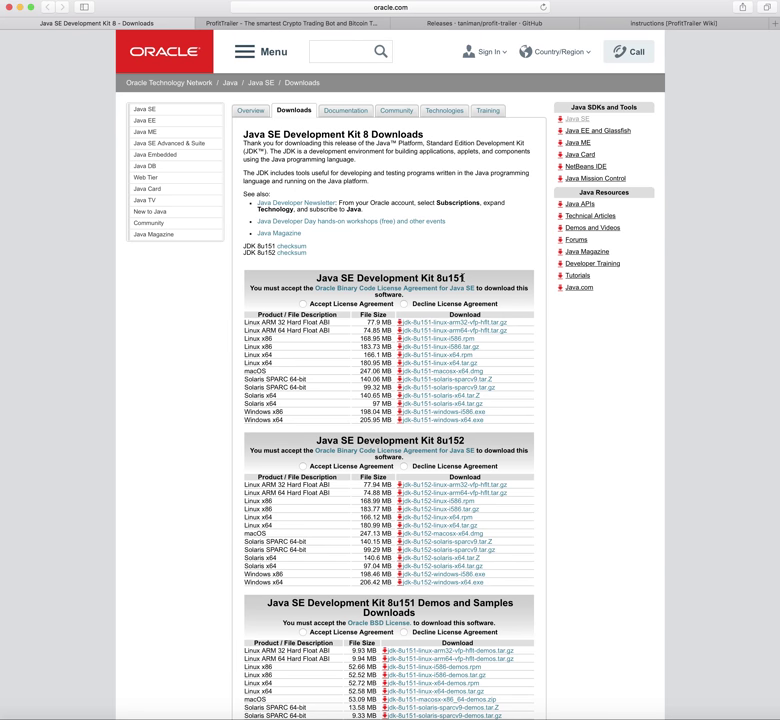
{"action": "left_click_drag", "start_coordinate": [463, 278], "coordinate": [317, 278]}
{"action": "left_click", "coordinate": [390, 278]}
Switch to System Preferences to check for a Java entry, move its window out of the way, and return to Safari.
{"action": "key", "text": "super+Tab"}
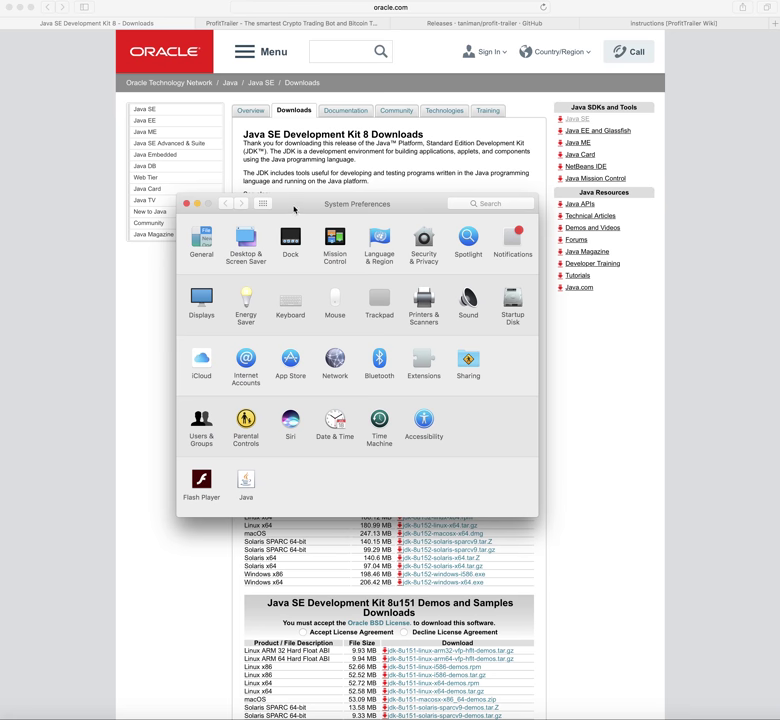
{"action": "left_click_drag", "start_coordinate": [353, 208], "coordinate": [389, 214]}
{"action": "key", "text": "super+q"}
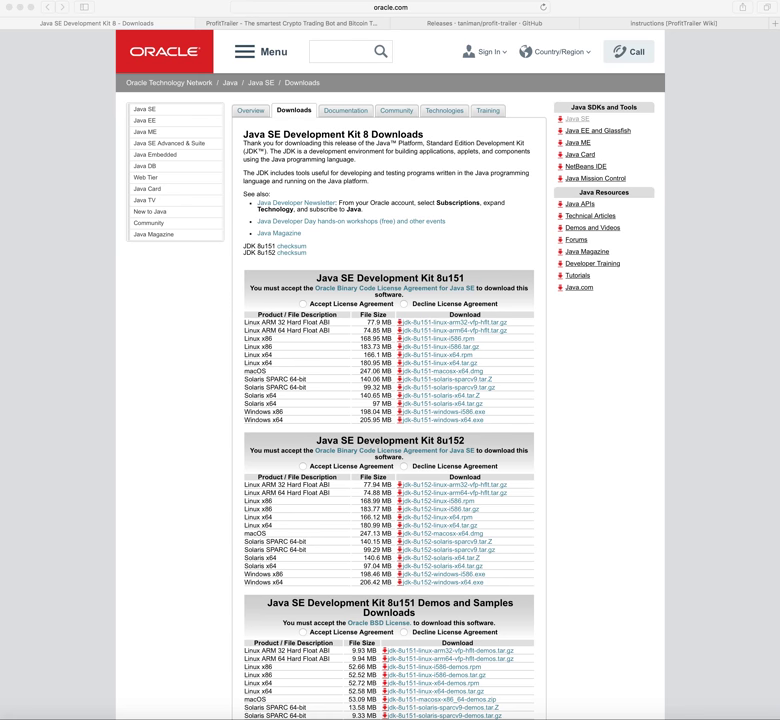
{"action": "left_click", "coordinate": [772, 400]}
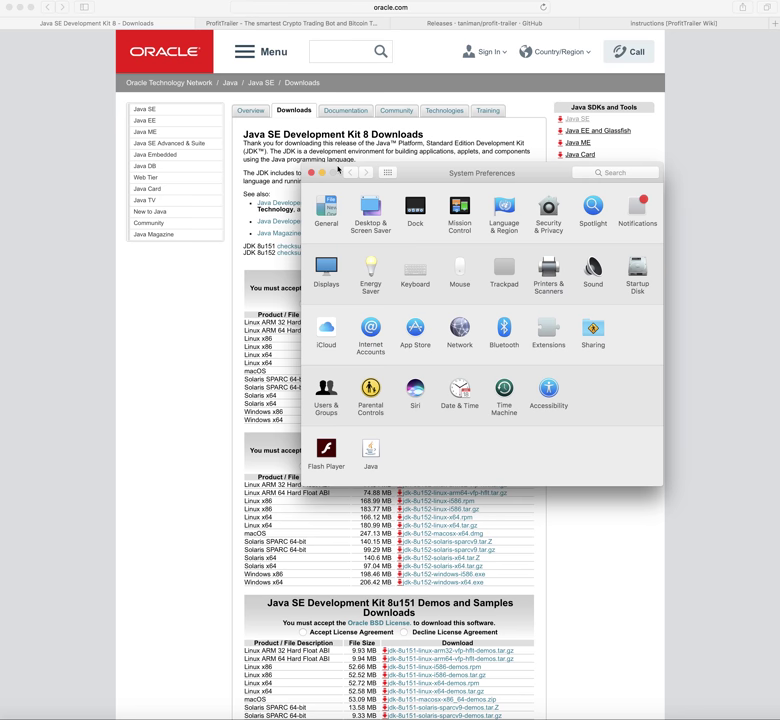
{"action": "left_click_drag", "start_coordinate": [339, 169], "coordinate": [779, 170]}
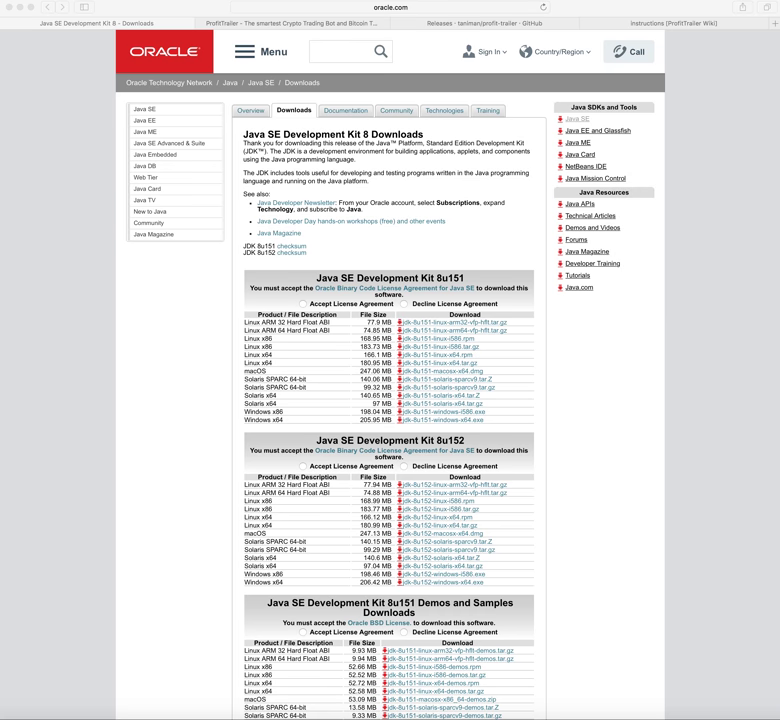
{"action": "left_click", "coordinate": [442, 46]}
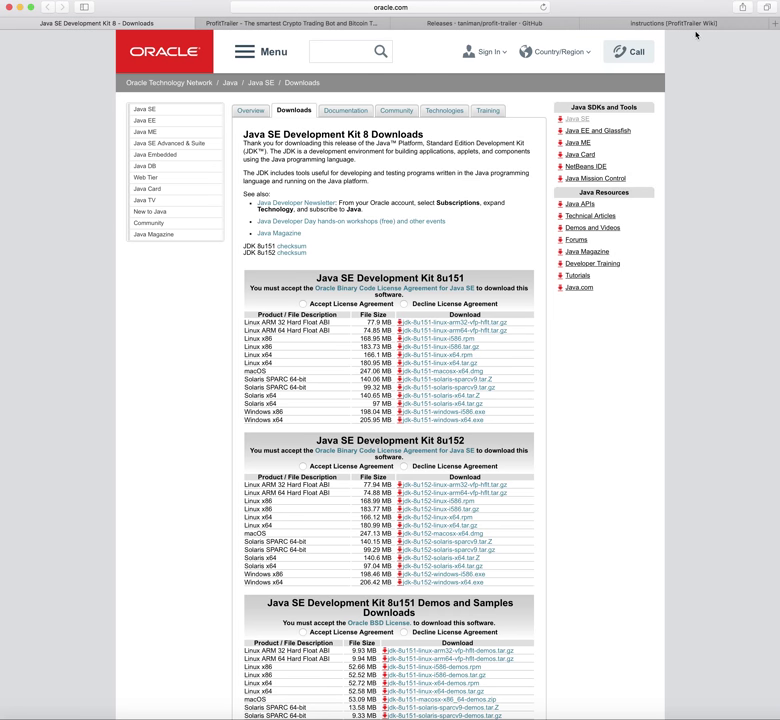
Switch to the ProfitTrailer home page and examine its web address and its overview of trading, community and profits.
{"action": "left_click", "coordinate": [301, 26]}
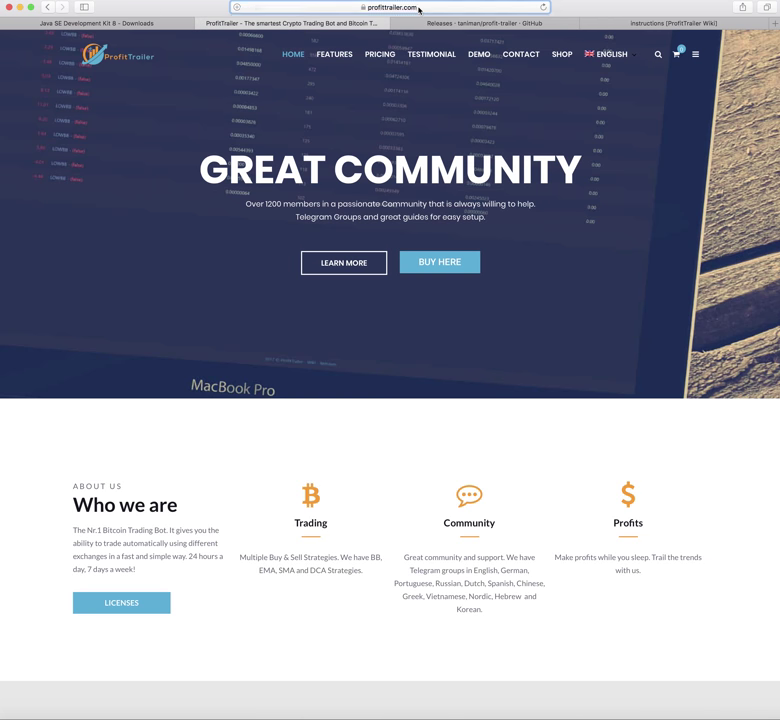
{"action": "left_click", "coordinate": [307, 6]}
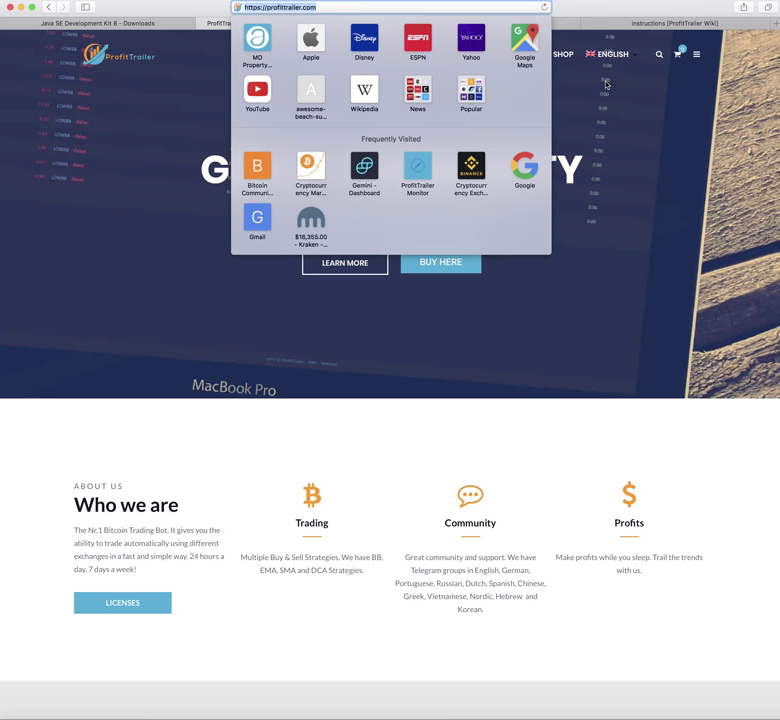
{"action": "left_click", "coordinate": [409, 449]}
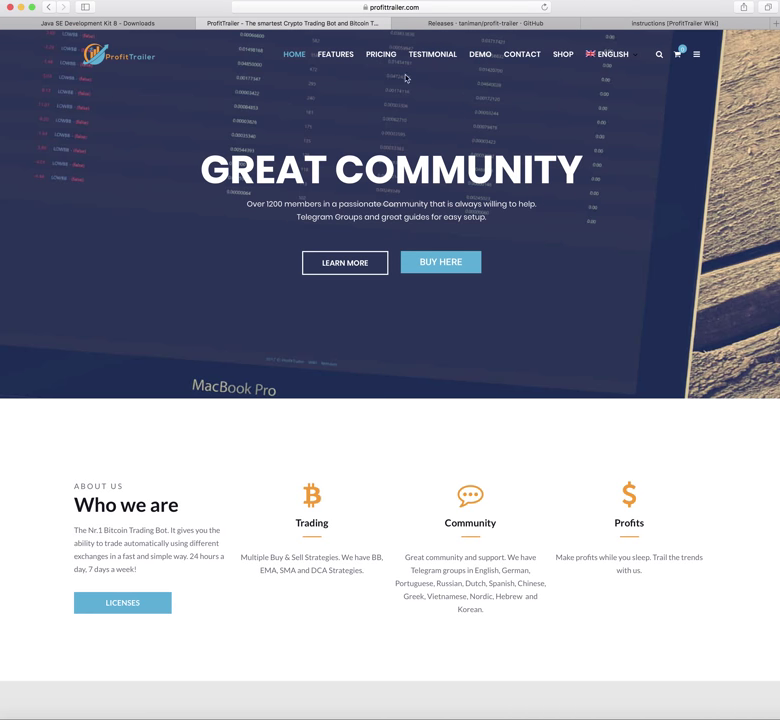
{"action": "scroll", "coordinate": [346, 463], "scroll_direction": "down", "scroll_amount": 3}
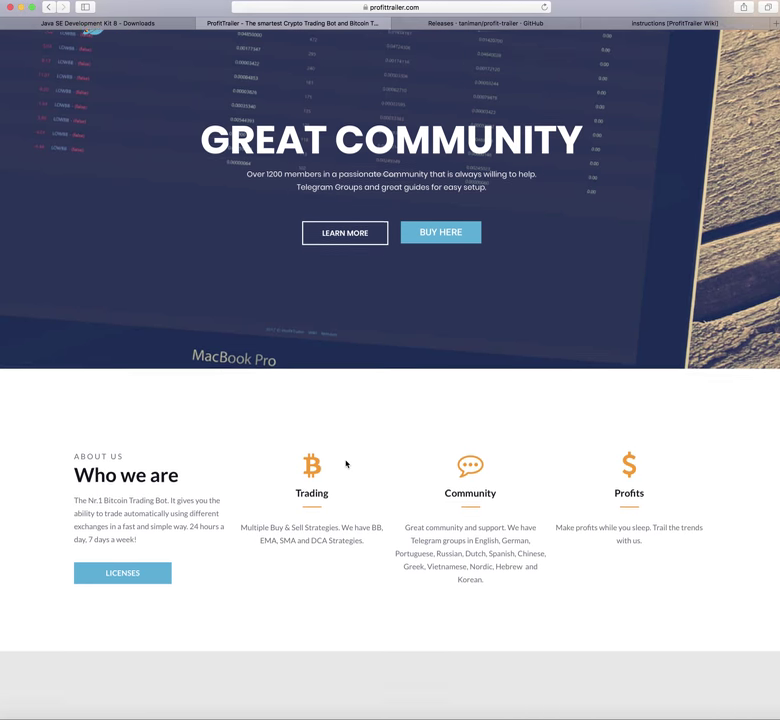
{"action": "scroll", "coordinate": [346, 463], "scroll_direction": "down", "scroll_amount": 2}
{"action": "scroll", "coordinate": [347, 466], "scroll_direction": "up", "scroll_amount": 5}
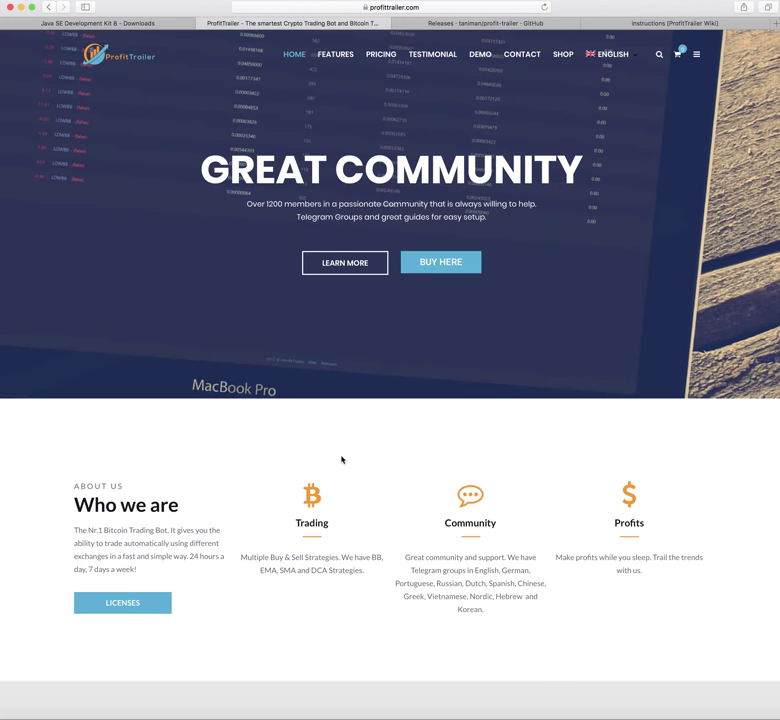
{"action": "scroll", "coordinate": [355, 461], "scroll_direction": "down", "scroll_amount": 3}
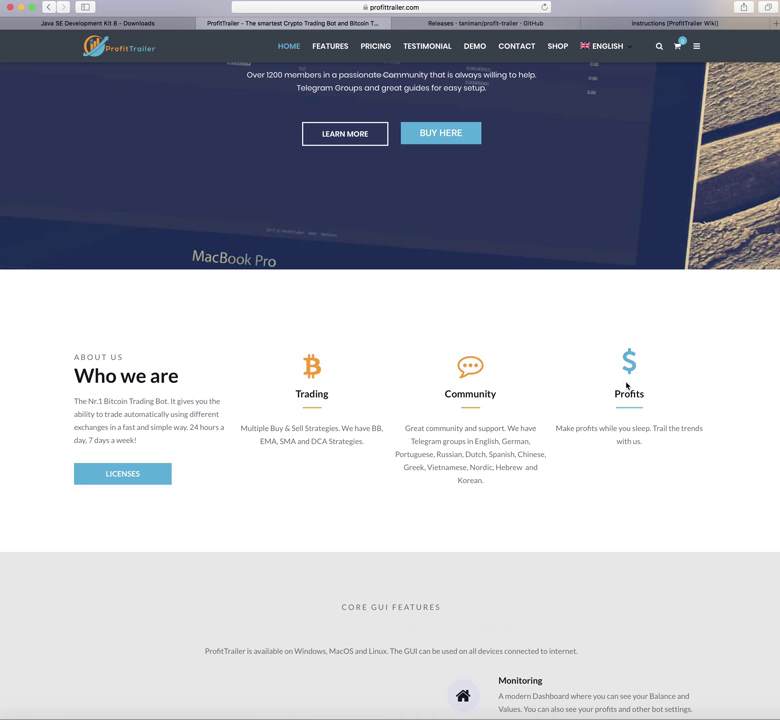
{"action": "scroll", "coordinate": [454, 329], "scroll_direction": "up", "scroll_amount": 3}
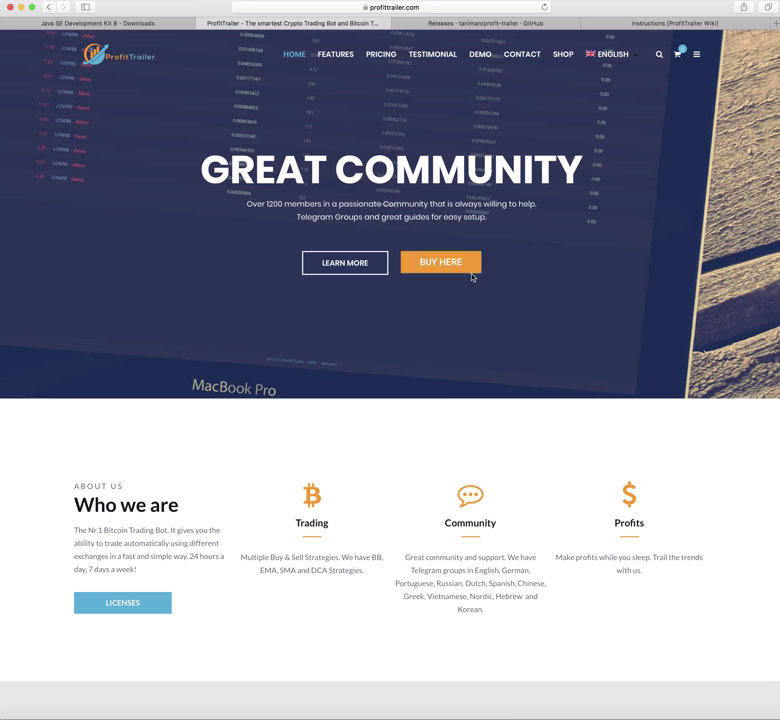
{"action": "scroll", "coordinate": [481, 347], "scroll_direction": "down", "scroll_amount": 3}
{"action": "scroll", "coordinate": [483, 342], "scroll_direction": "up", "scroll_amount": 3}
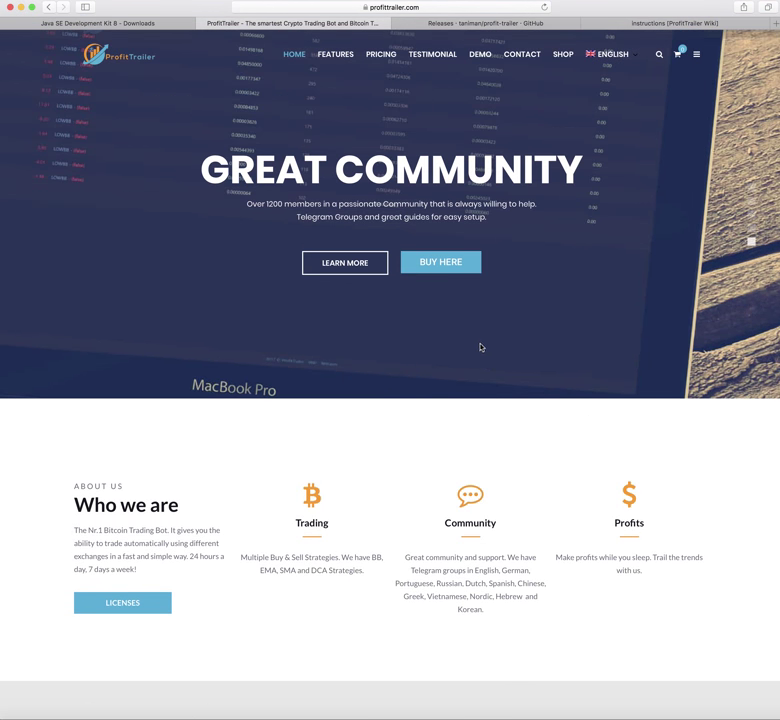
Open the ProfitTrailer shop page and choose the Binance license.
{"action": "left_click", "coordinate": [565, 57]}
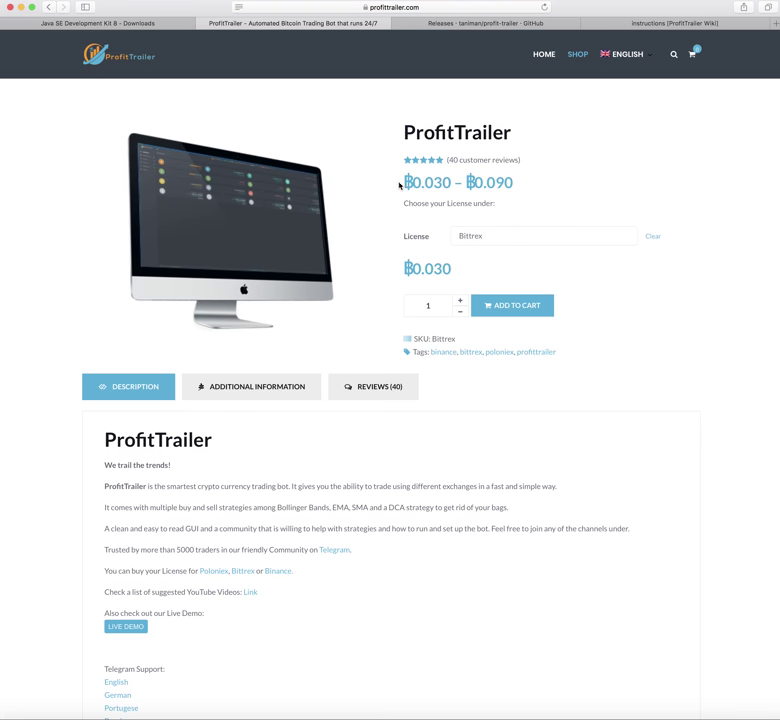
{"action": "left_click_drag", "start_coordinate": [404, 182], "coordinate": [559, 185]}
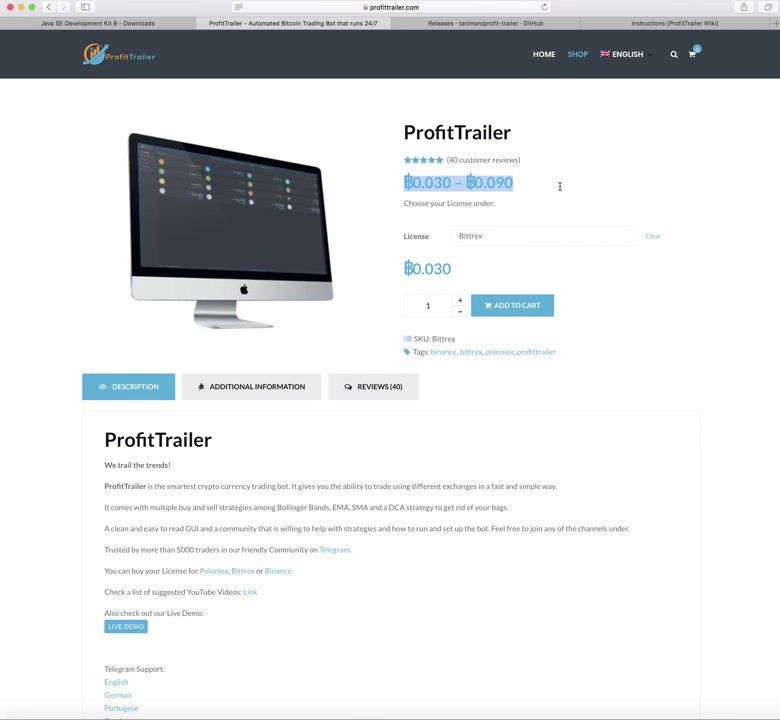
{"action": "left_click", "coordinate": [520, 184]}
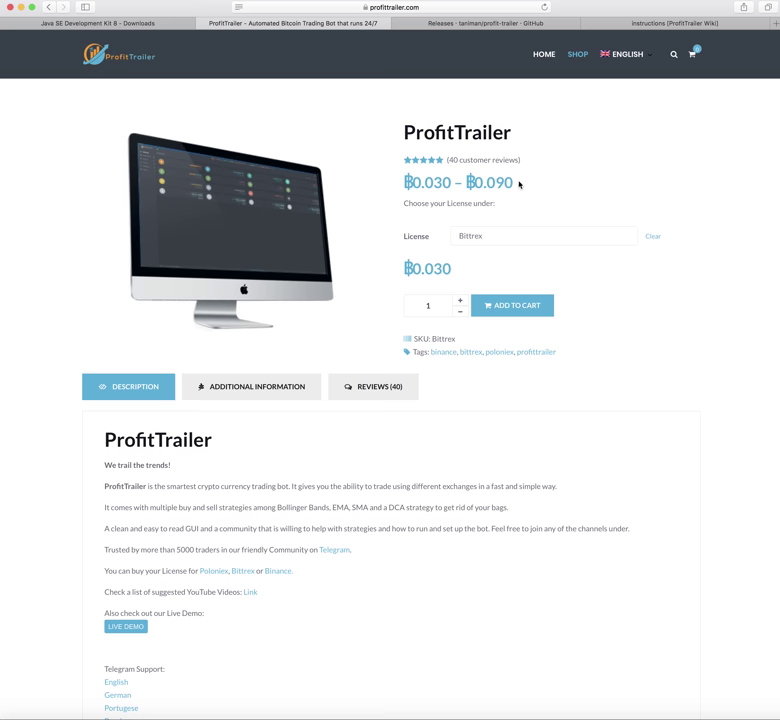
{"action": "left_click", "coordinate": [537, 243]}
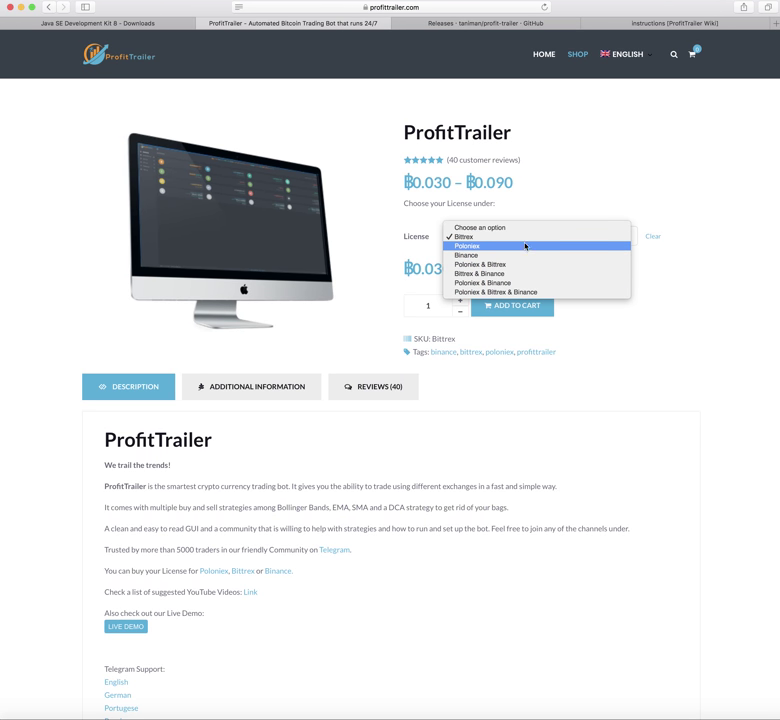
{"action": "left_click", "coordinate": [519, 258]}
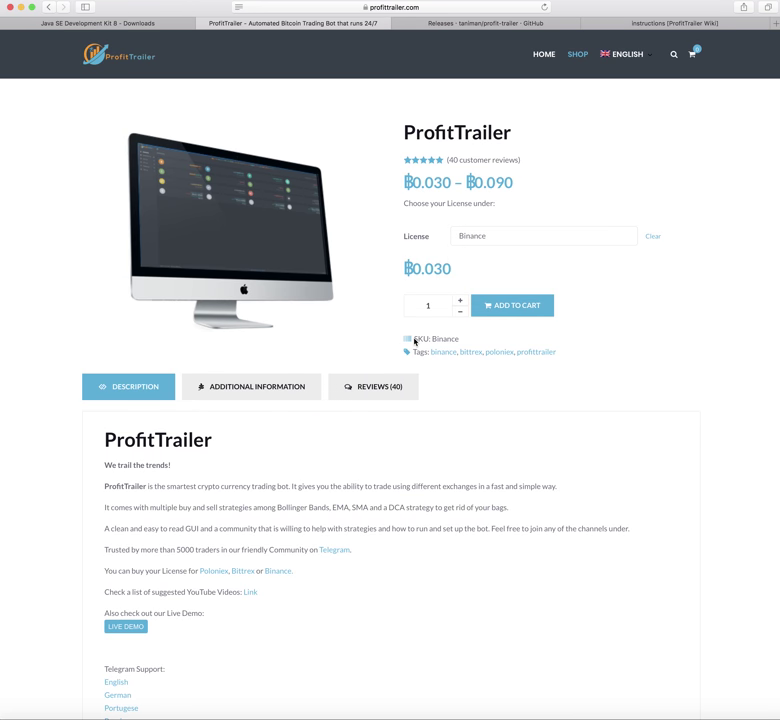
Read through the ProfitTrailer product description, including the how-to, wiki, strategy and requirements links, and review the license price range.
{"action": "scroll", "coordinate": [386, 343], "scroll_direction": "down", "scroll_amount": 3}
{"action": "scroll", "coordinate": [356, 344], "scroll_direction": "down", "scroll_amount": 4}
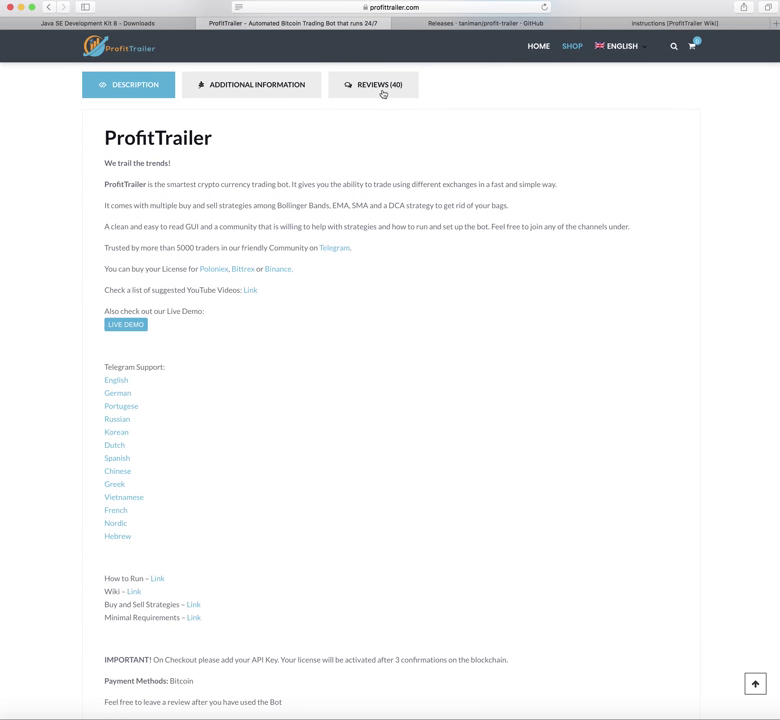
{"action": "scroll", "coordinate": [305, 330], "scroll_direction": "down", "scroll_amount": 2}
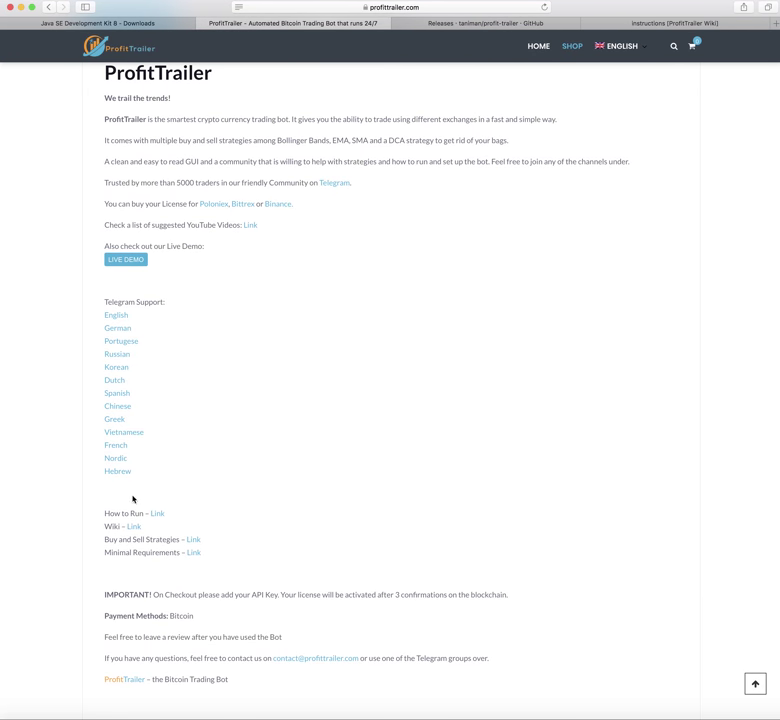
{"action": "left_click_drag", "start_coordinate": [104, 513], "coordinate": [218, 548]}
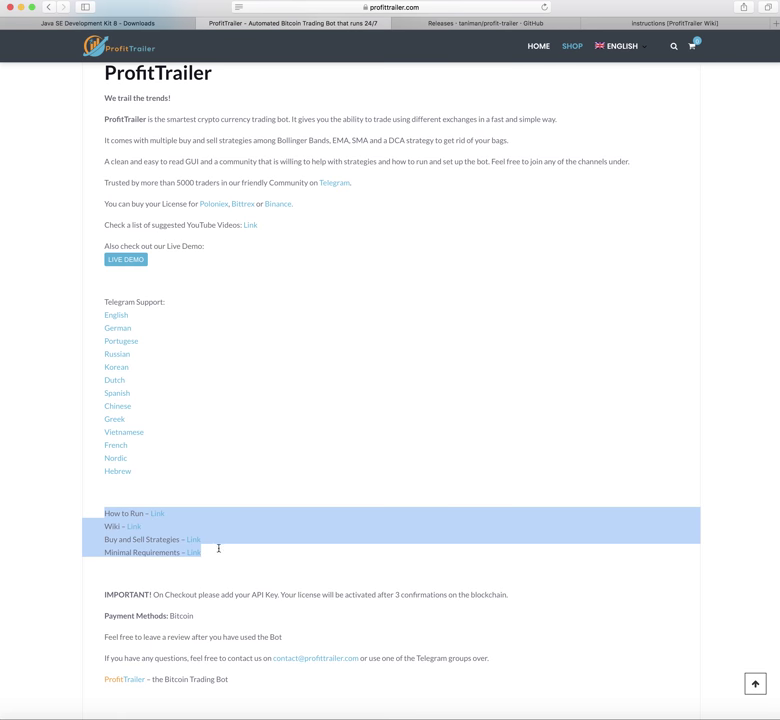
{"action": "left_click", "coordinate": [129, 514]}
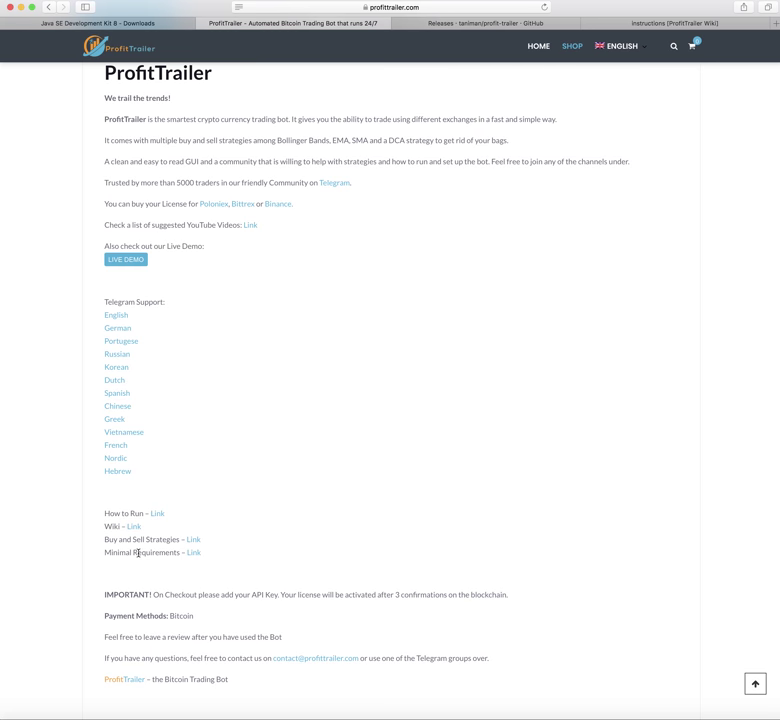
{"action": "scroll", "coordinate": [207, 508], "scroll_direction": "up", "scroll_amount": 2}
{"action": "scroll", "coordinate": [205, 508], "scroll_direction": "up", "scroll_amount": 4}
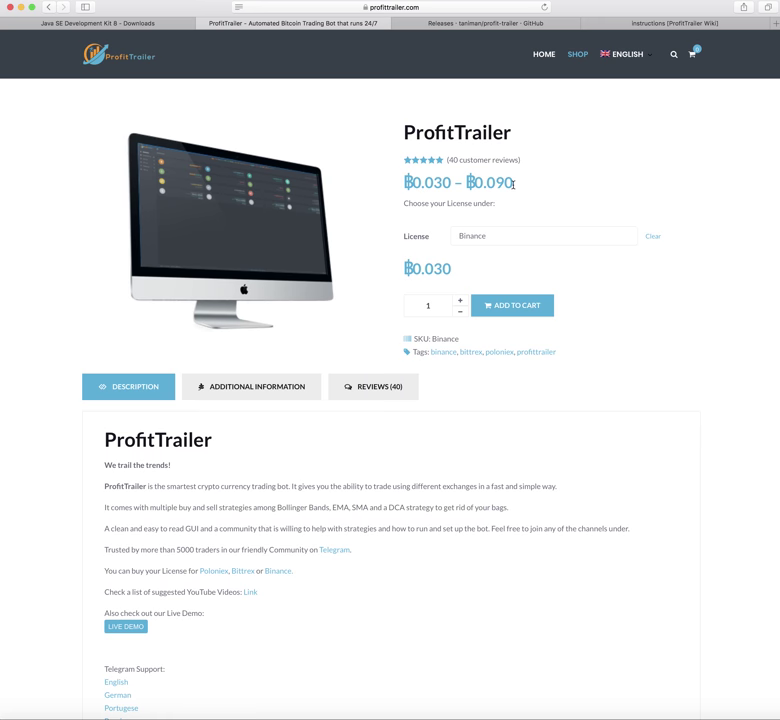
{"action": "left_click_drag", "start_coordinate": [513, 184], "coordinate": [402, 176]}
{"action": "left_click", "coordinate": [409, 179]}
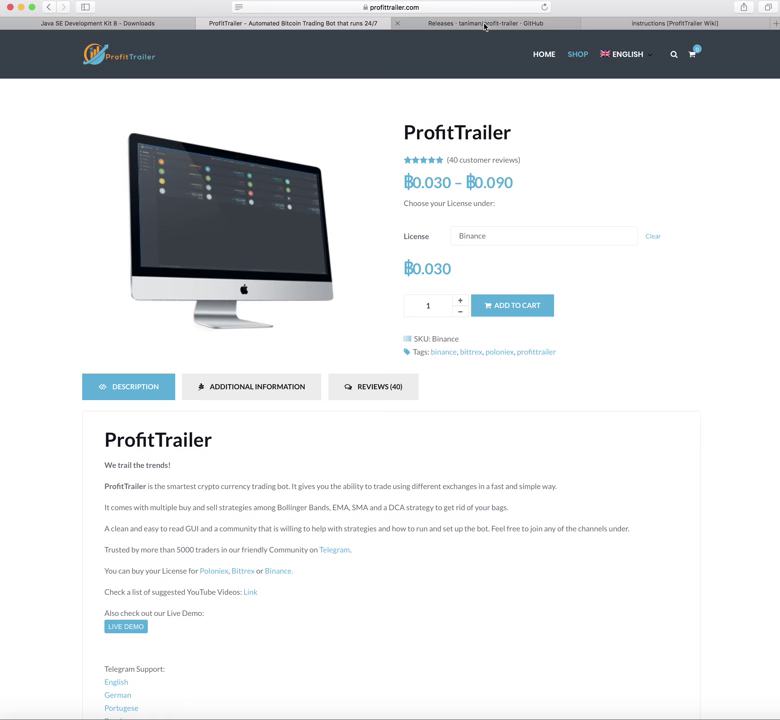
{"action": "scroll", "coordinate": [440, 352], "scroll_direction": "down", "scroll_amount": 15}
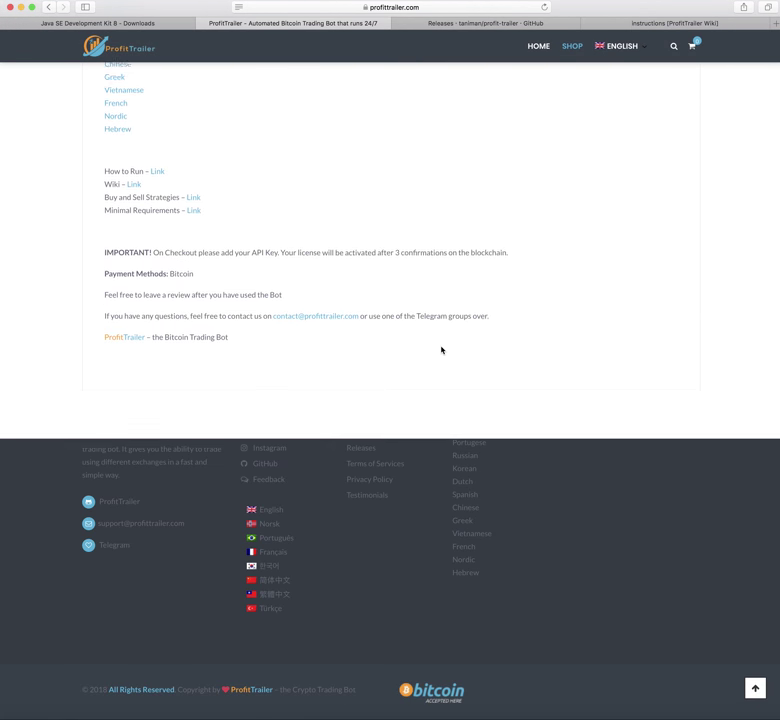
{"action": "scroll", "coordinate": [441, 350], "scroll_direction": "up", "scroll_amount": 15}
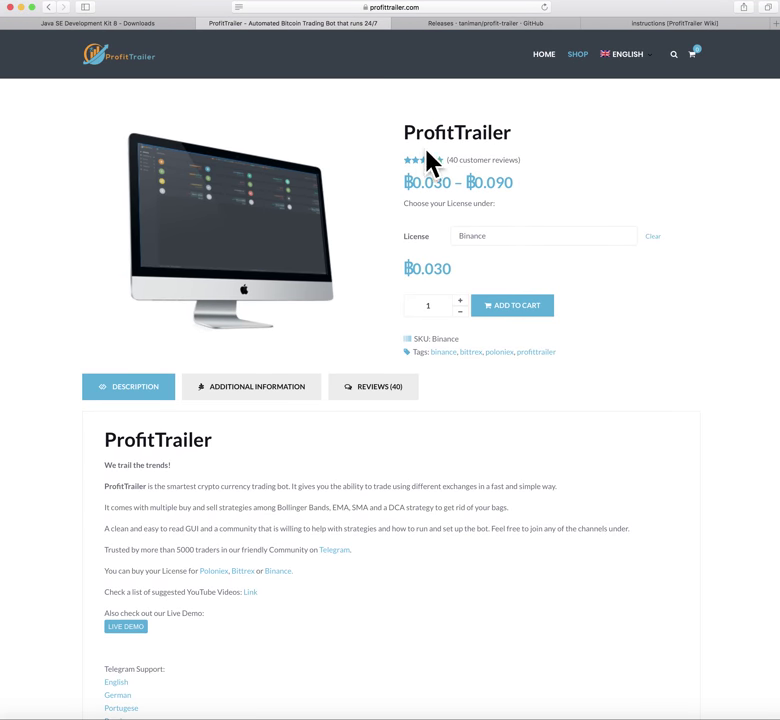
Open the taniman/profit-trailer releases page on GitHub and examine its full web address.
{"action": "left_click", "coordinate": [503, 24]}
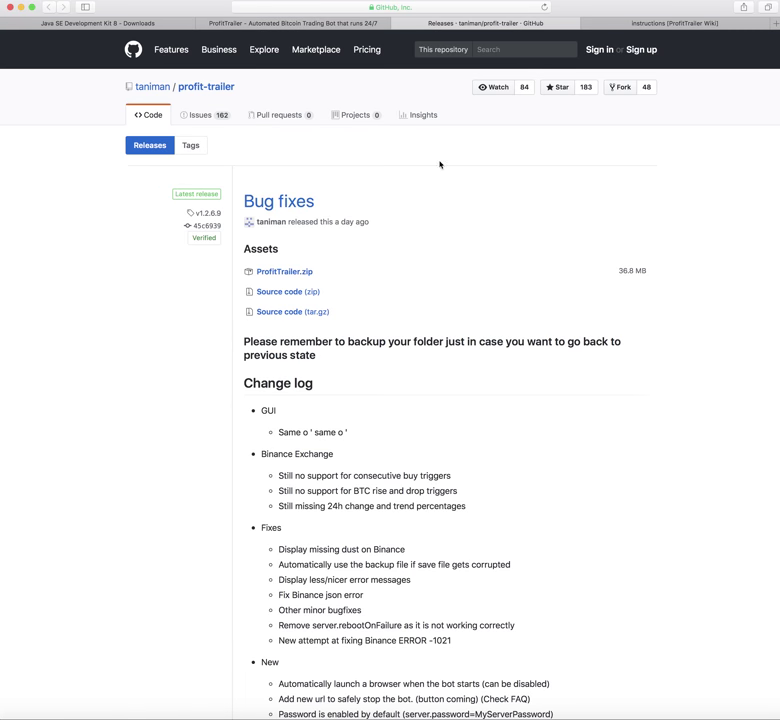
{"action": "left_click", "coordinate": [420, 8]}
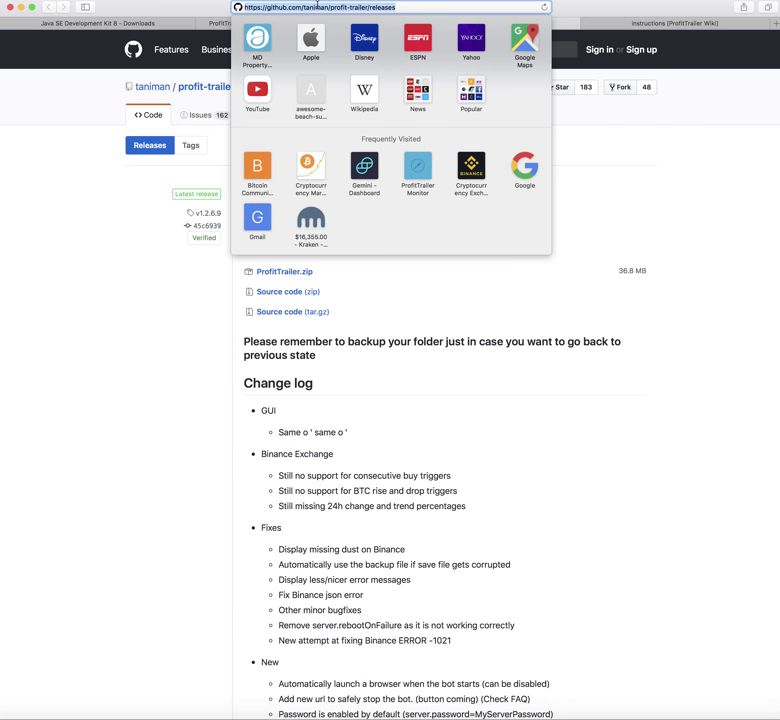
{"action": "left_click", "coordinate": [468, 289]}
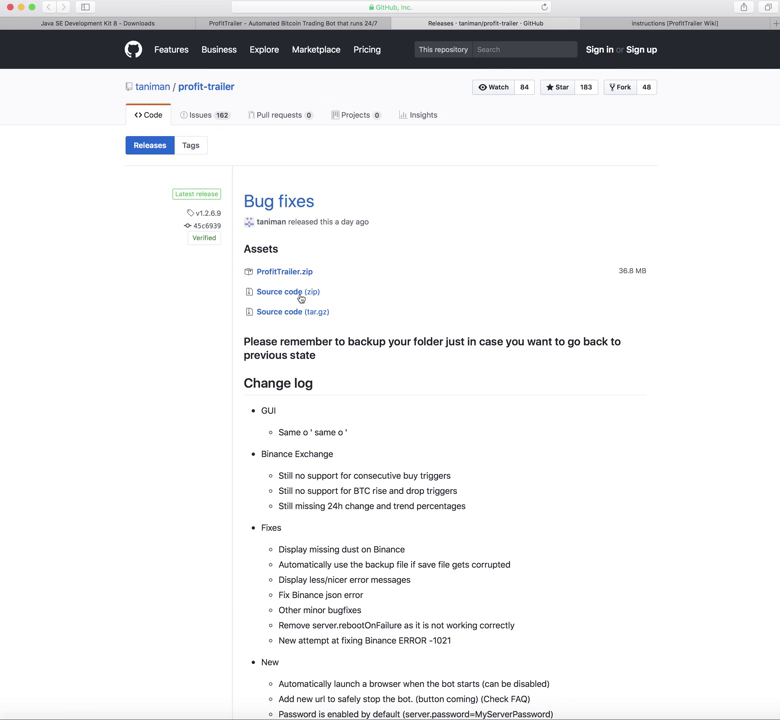
{"action": "left_click", "coordinate": [401, 10]}
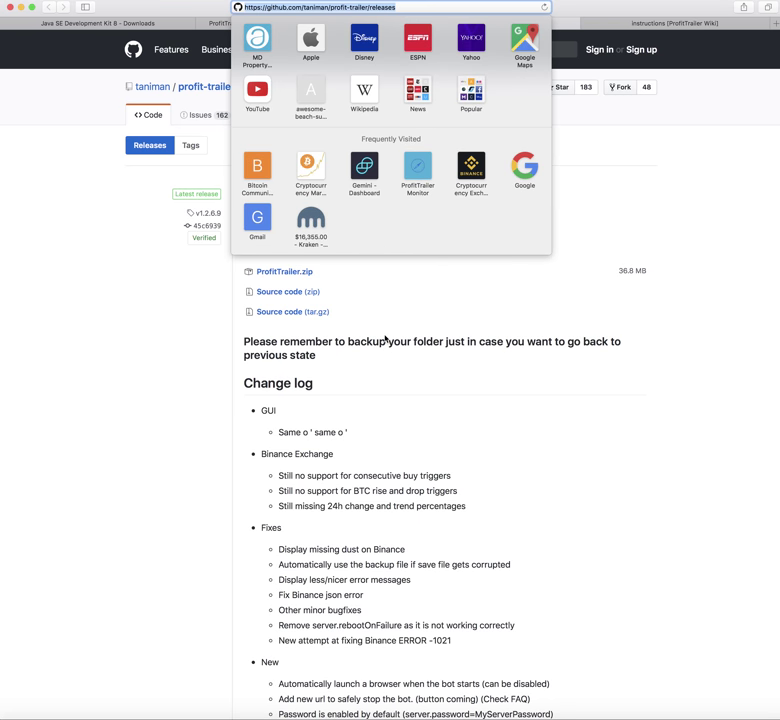
Examine the download assets and the change log of the latest ProfitTrailer release.
{"action": "left_click", "coordinate": [389, 334]}
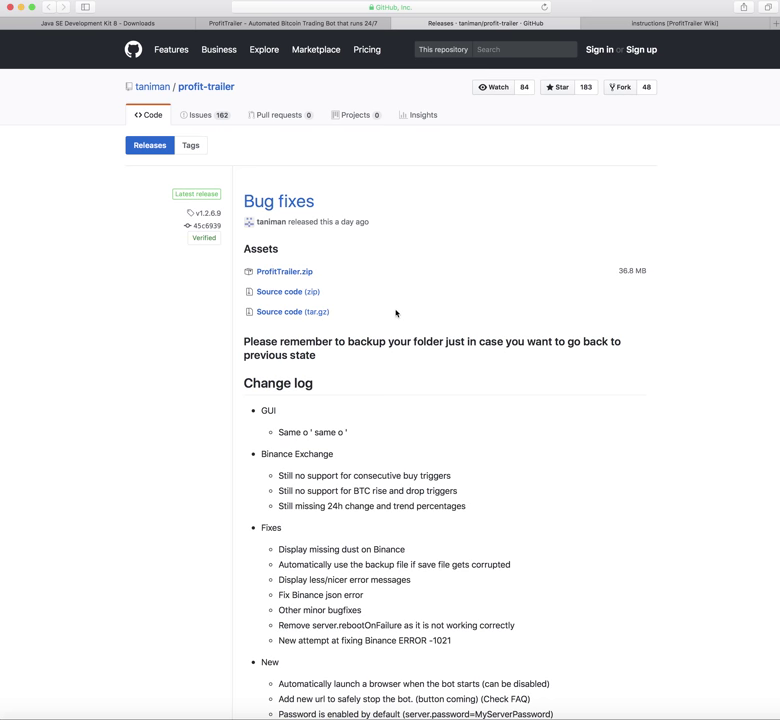
{"action": "scroll", "coordinate": [405, 320], "scroll_direction": "down", "scroll_amount": 3}
{"action": "scroll", "coordinate": [409, 326], "scroll_direction": "up", "scroll_amount": 2}
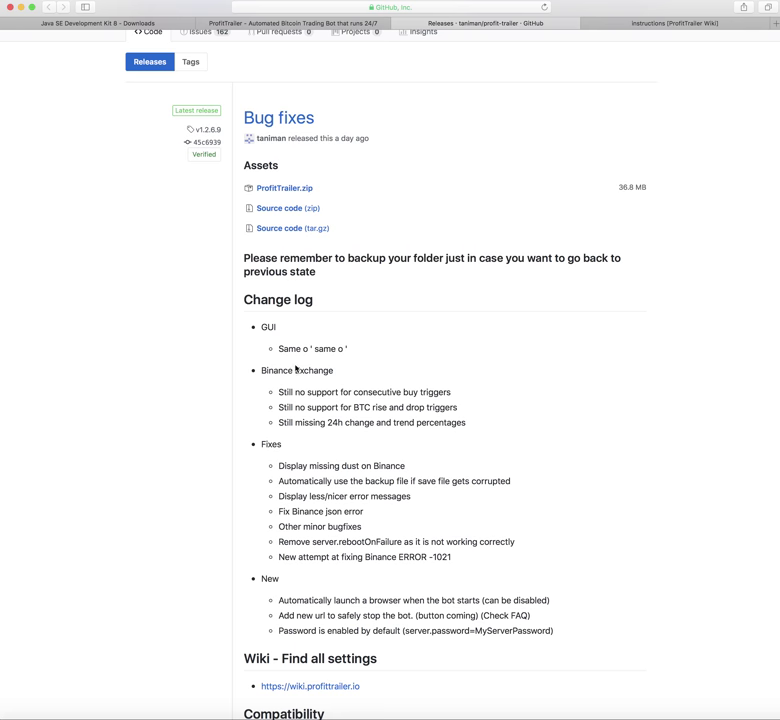
{"action": "scroll", "coordinate": [390, 408], "scroll_direction": "up", "scroll_amount": 1}
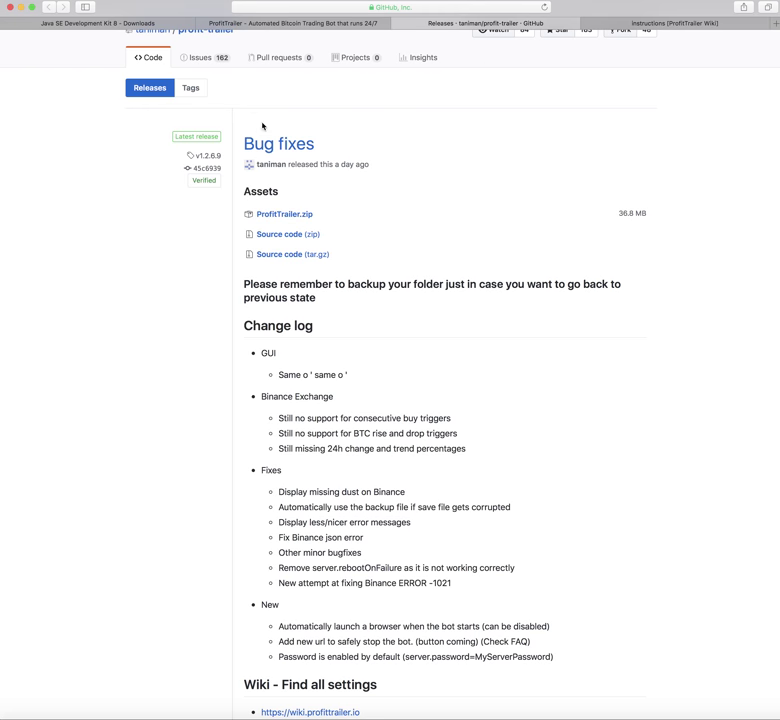
Switch to the ProfitTrailer folder in Finder and open application.properties with TextEdit, chosen from the other applications.
{"action": "key", "text": "super+Tab"}
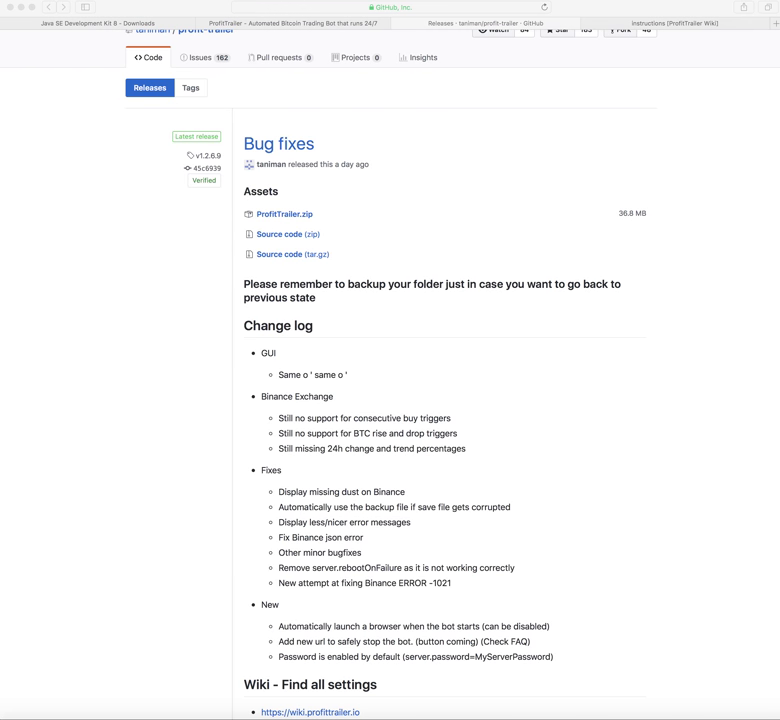
{"action": "left_click_drag", "start_coordinate": [525, 70], "coordinate": [519, 158]}
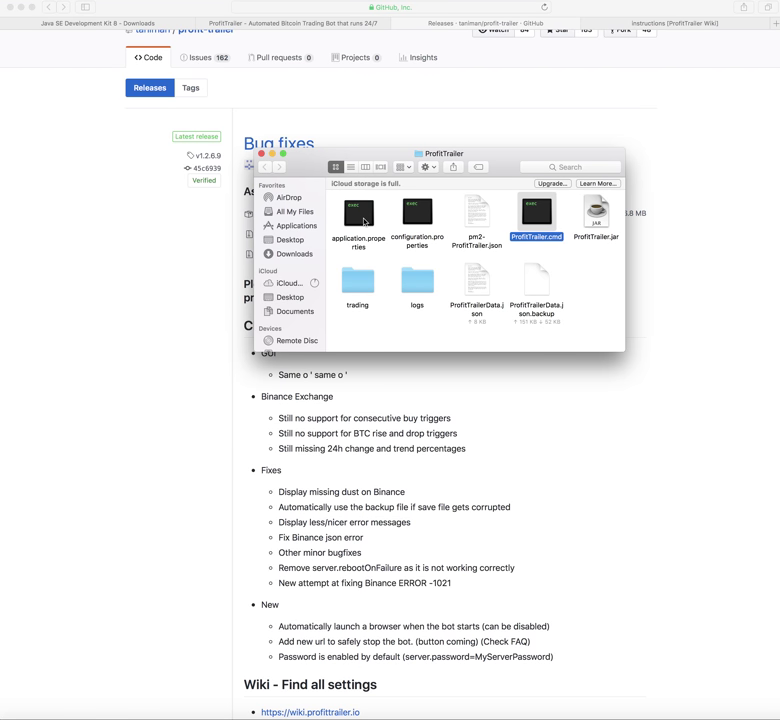
{"action": "right_click", "coordinate": [365, 222]}
{"action": "mouse_move", "coordinate": [410, 233]}
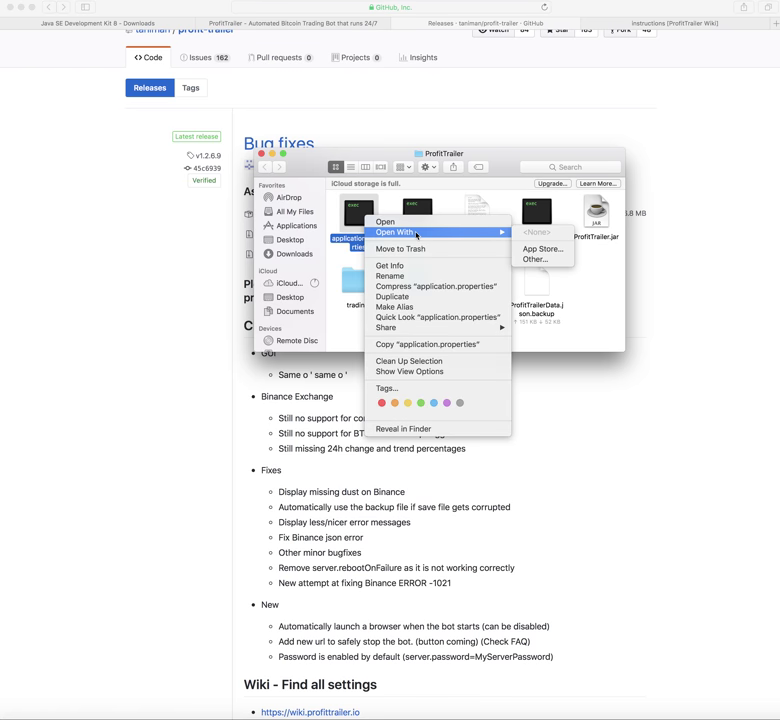
{"action": "left_click", "coordinate": [545, 260]}
{"action": "scroll", "coordinate": [634, 256], "scroll_direction": "down", "scroll_amount": 10}
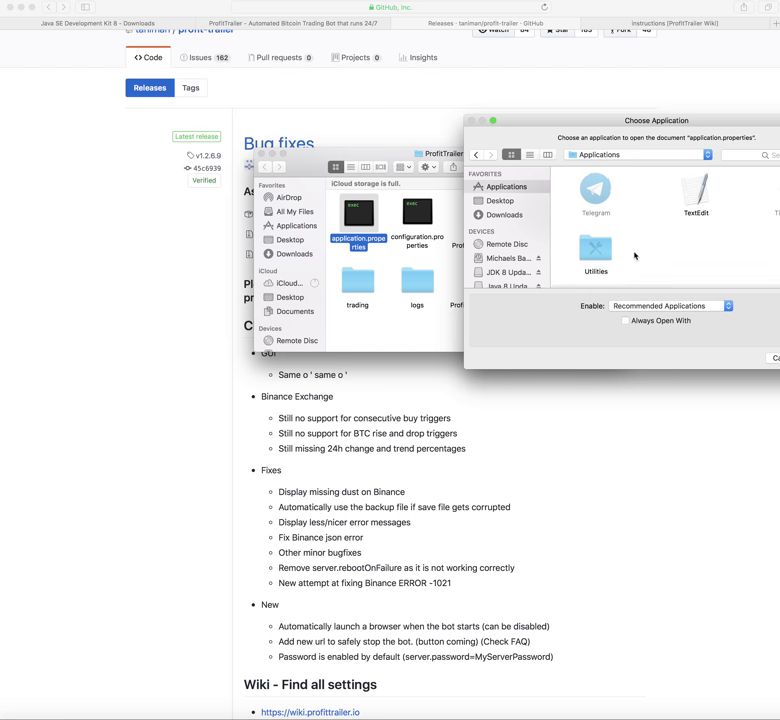
{"action": "left_click_drag", "start_coordinate": [691, 119], "coordinate": [588, 134]}
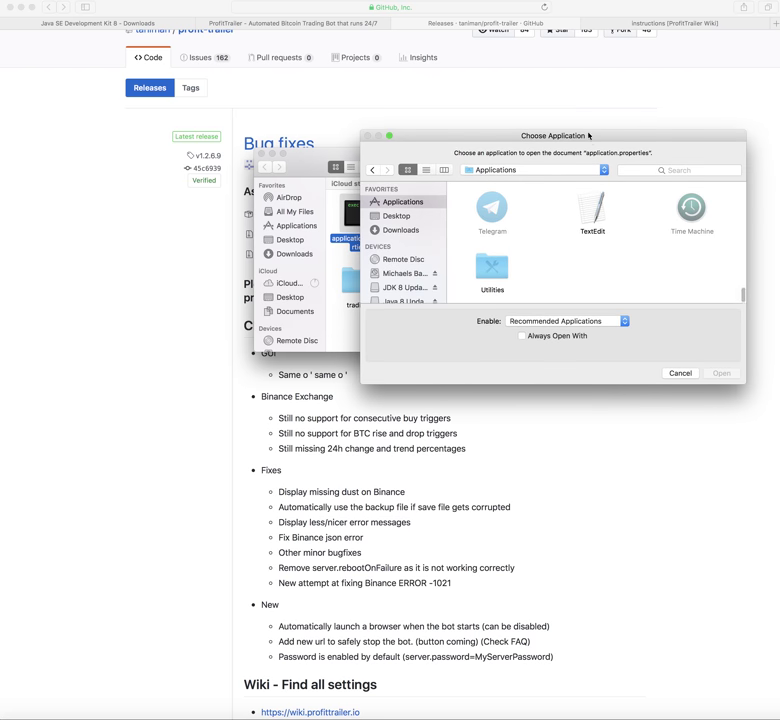
{"action": "double_click", "coordinate": [594, 238]}
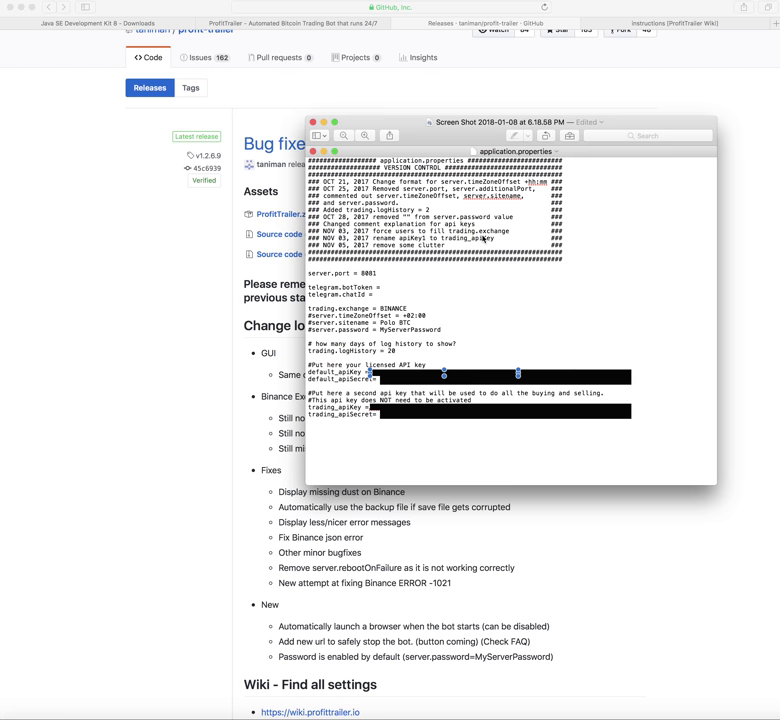
Examine the exchange, log history, default API and trading API settings in the application.properties screenshot.
{"action": "left_click", "coordinate": [603, 257]}
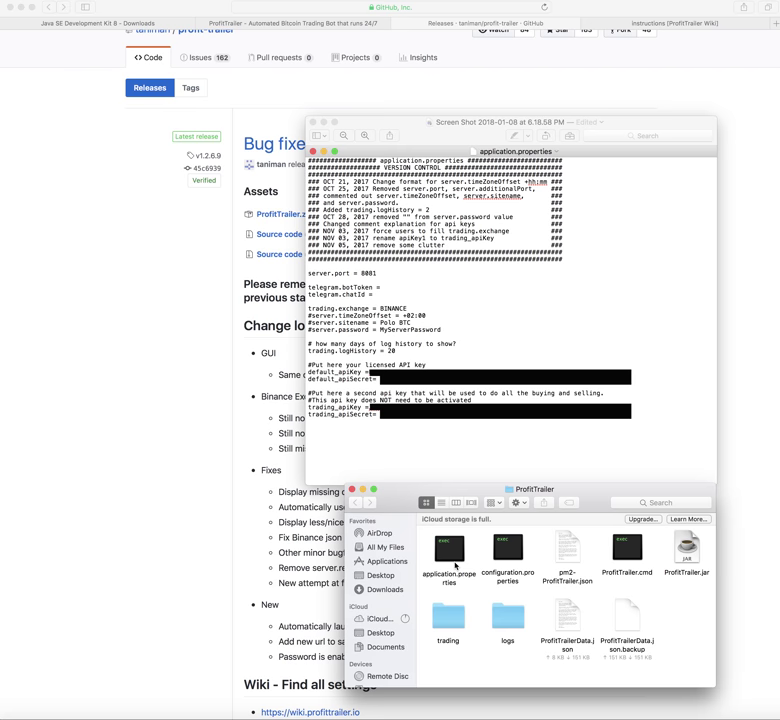
{"action": "left_click", "coordinate": [366, 316]}
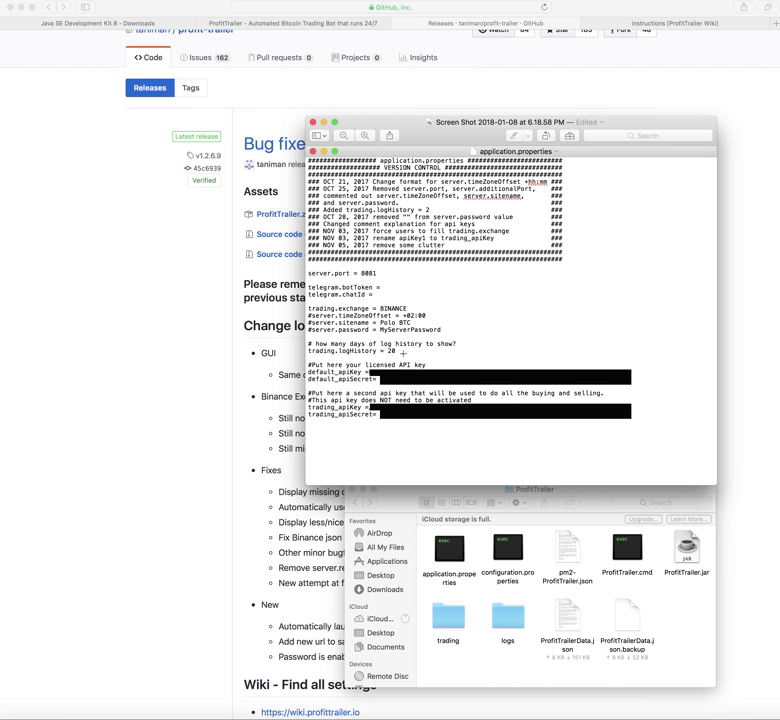
{"action": "left_click_drag", "start_coordinate": [658, 357], "coordinate": [308, 434]}
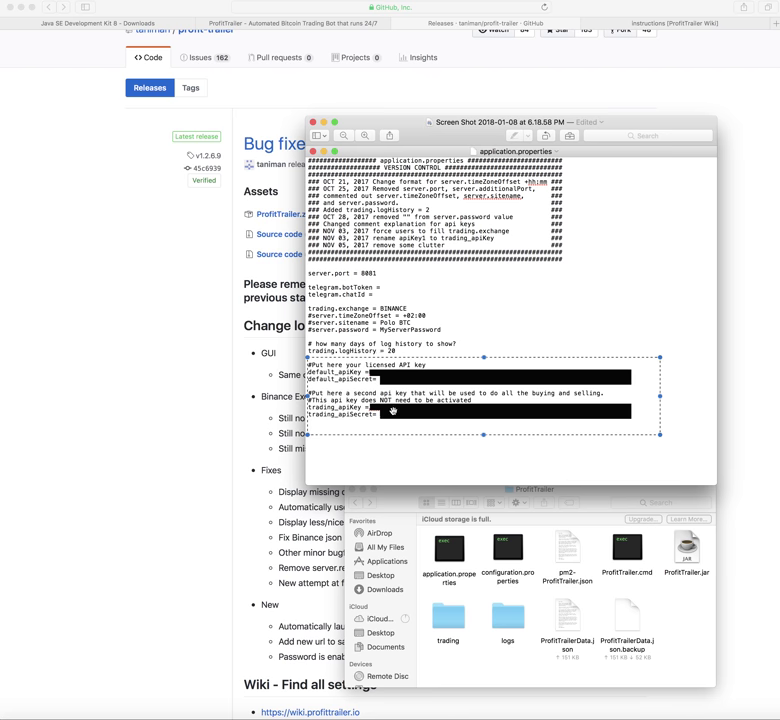
{"action": "left_click", "coordinate": [529, 330]}
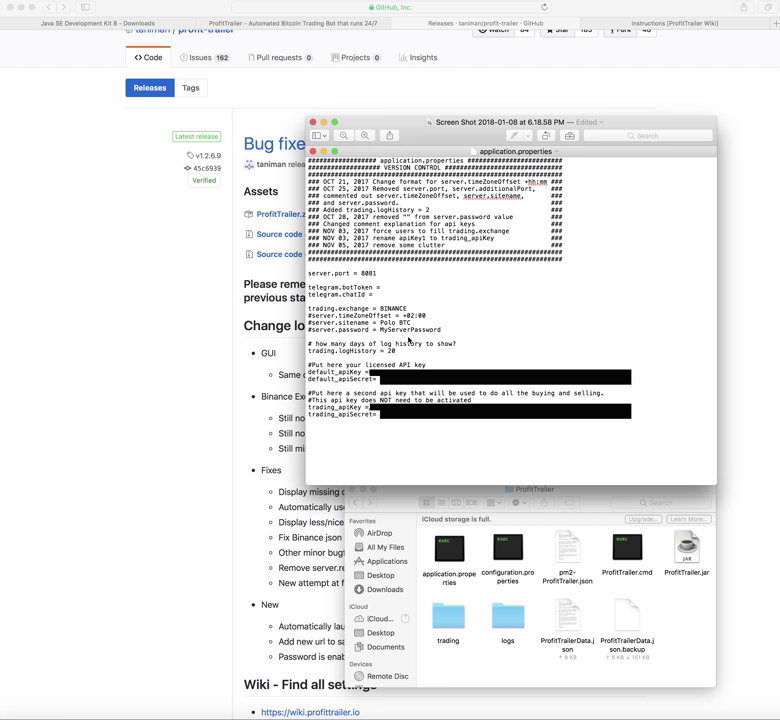
Switch to the ProfitTrailer shop page and look through the license options, keeping Binance selected.
{"action": "left_click", "coordinate": [286, 30]}
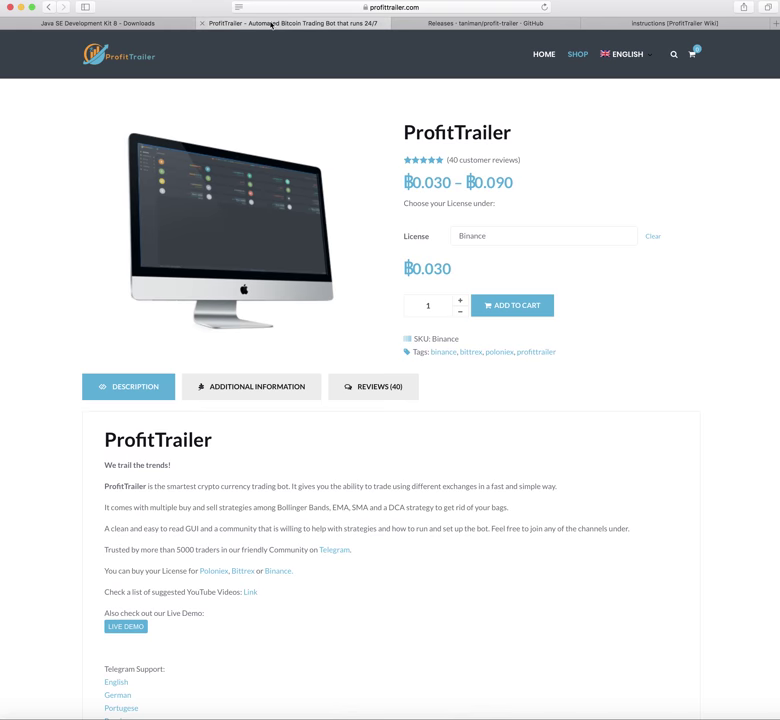
{"action": "left_click", "coordinate": [596, 238]}
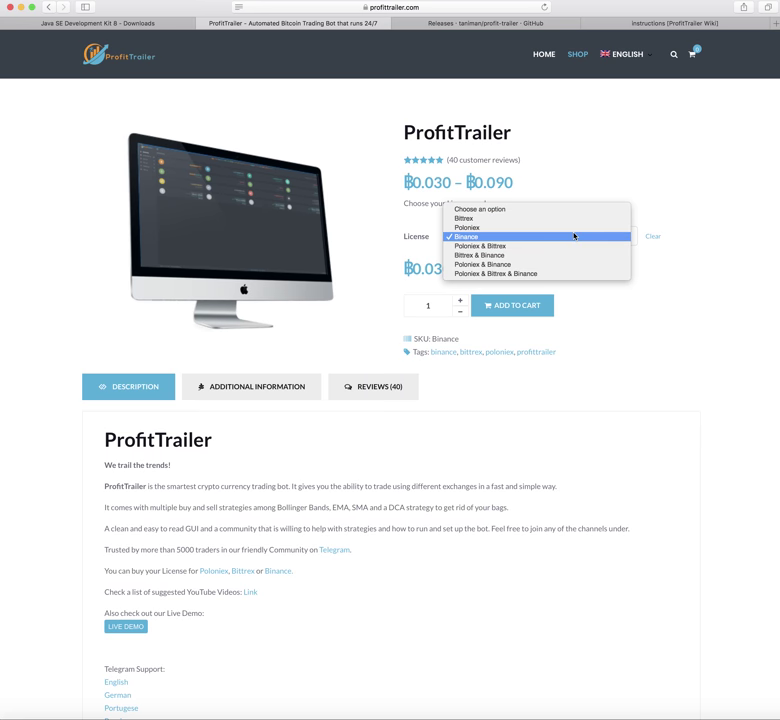
{"action": "left_click", "coordinate": [586, 143]}
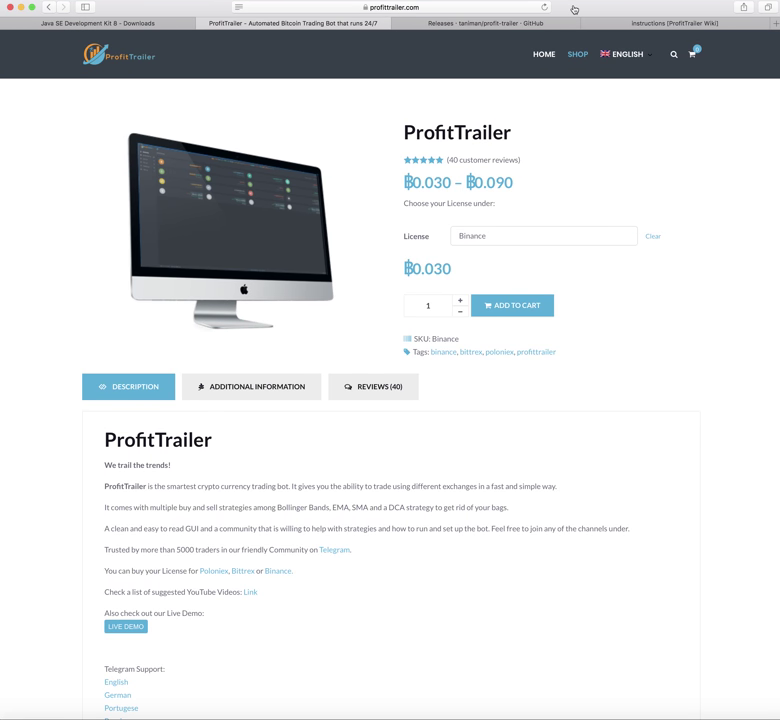
Bring up the Binance account page screenshot in Preview, examine its API Setting entry and close it.
{"action": "double_click", "coordinate": [573, 10]}
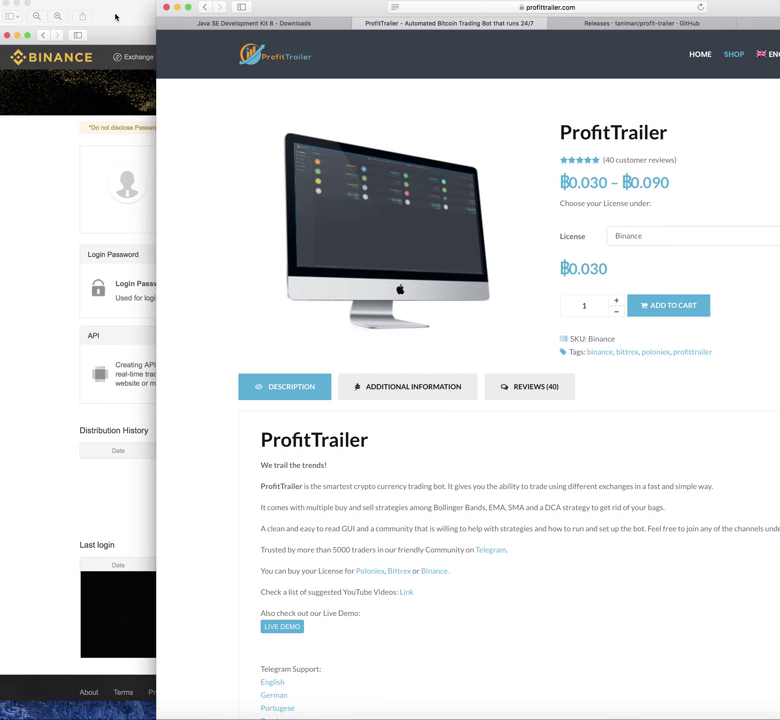
{"action": "left_click", "coordinate": [116, 17]}
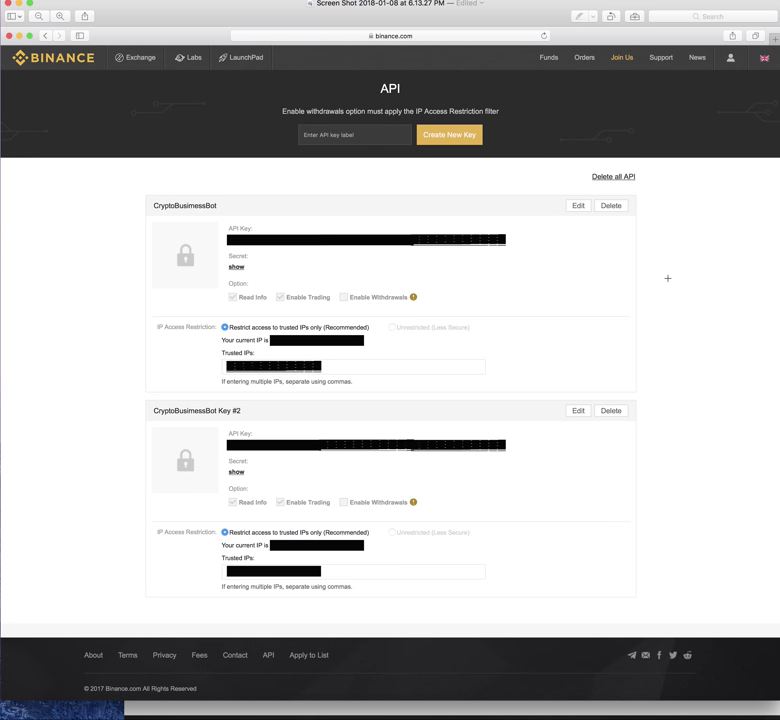
{"action": "key", "text": "super+grave"}
{"action": "left_click_drag", "start_coordinate": [380, 43], "coordinate": [254, 3]}
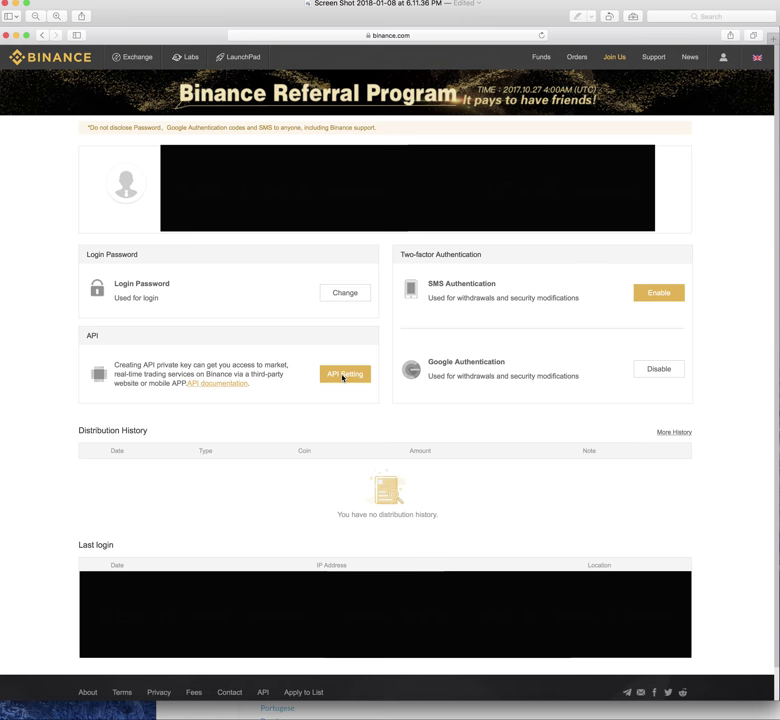
{"action": "left_click", "coordinate": [15, 5]}
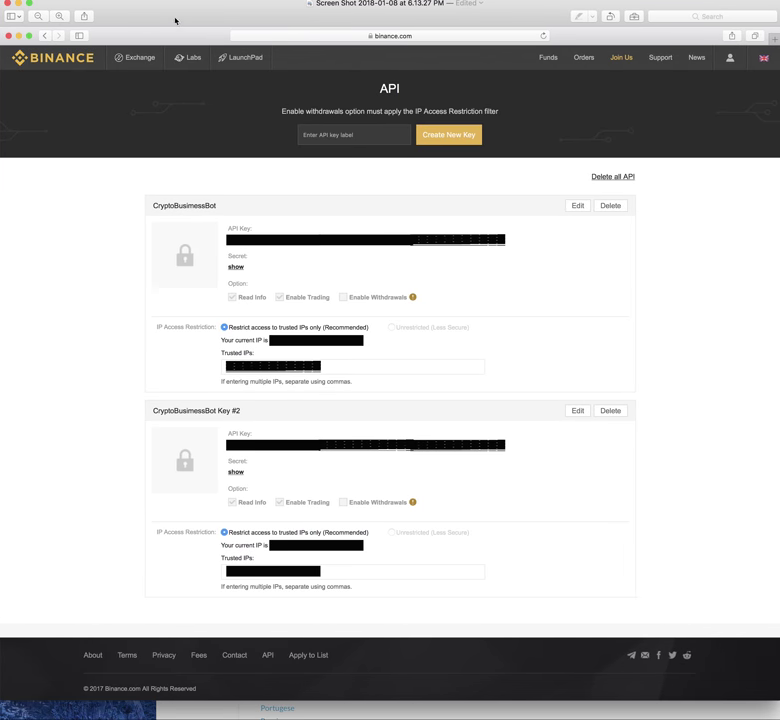
Examine the Binance API page screenshot, pointing out the CryptoBusimessBot and CryptoBusimessBot Key #2 entries.
{"action": "mouse_move", "coordinate": [174, 17]}
{"action": "left_mouse_down"}
{"action": "mouse_move", "coordinate": [181, 16]}
{"action": "mouse_move", "coordinate": [172, 14]}
{"action": "left_mouse_up"}
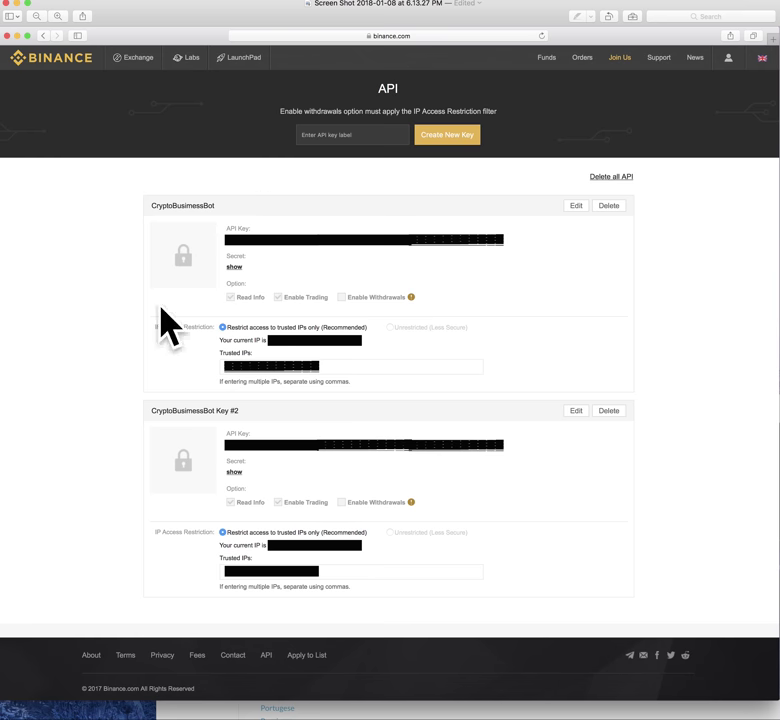
{"action": "left_click", "coordinate": [222, 203]}
{"action": "left_click", "coordinate": [263, 211]}
{"action": "left_click", "coordinate": [245, 407]}
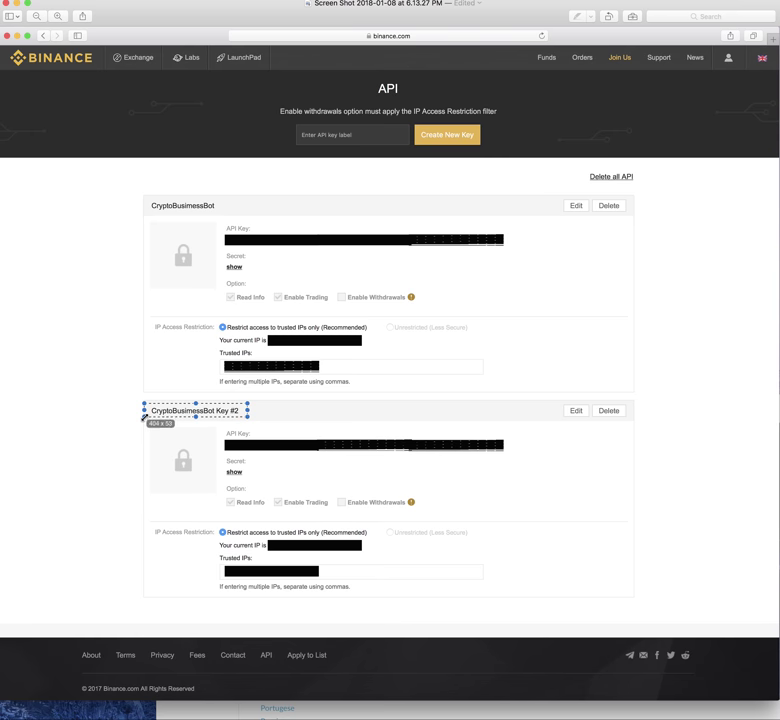
{"action": "left_click", "coordinate": [261, 419]}
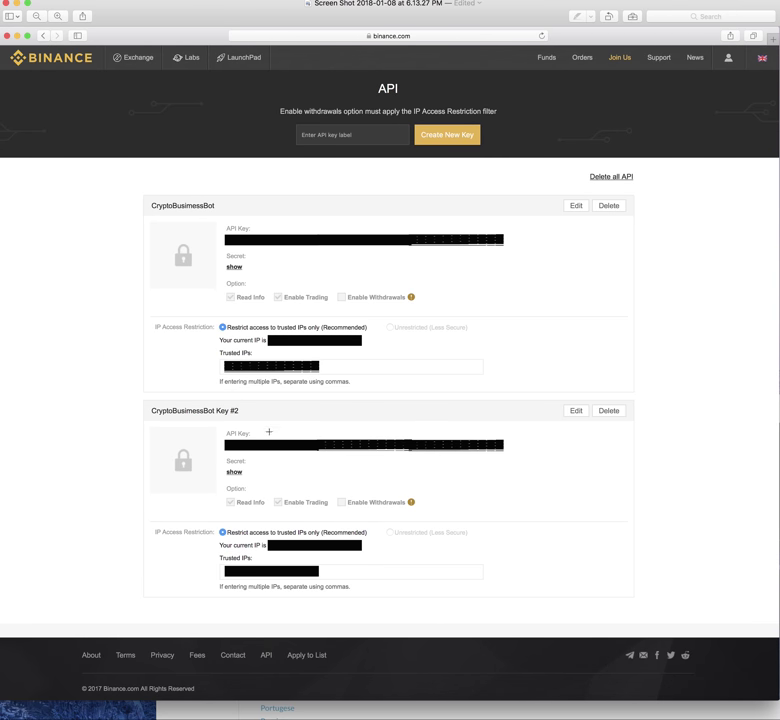
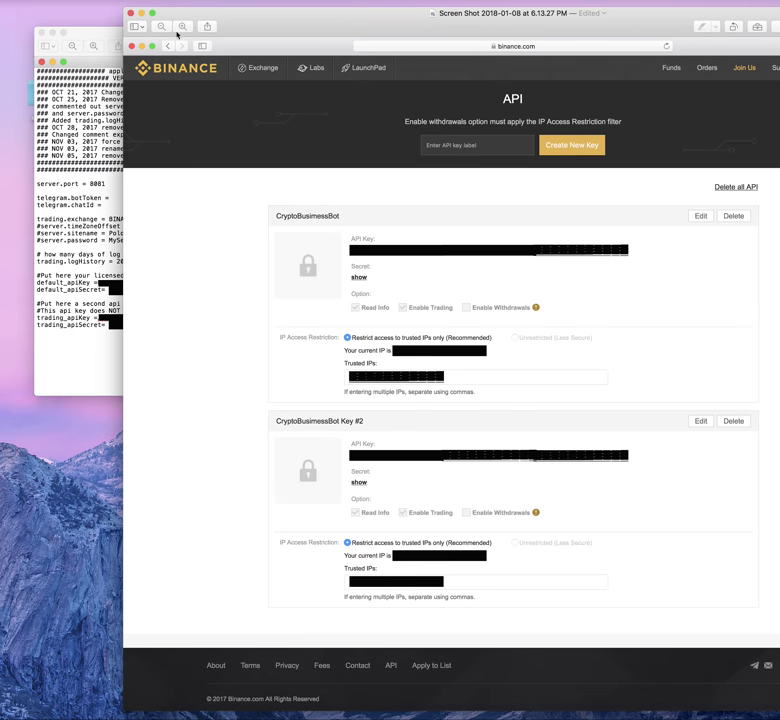
Place the application.properties screenshot beside the Binance API page screenshot and compare their key and secret fields.
{"action": "left_click_drag", "start_coordinate": [258, 17], "coordinate": [197, 7]}
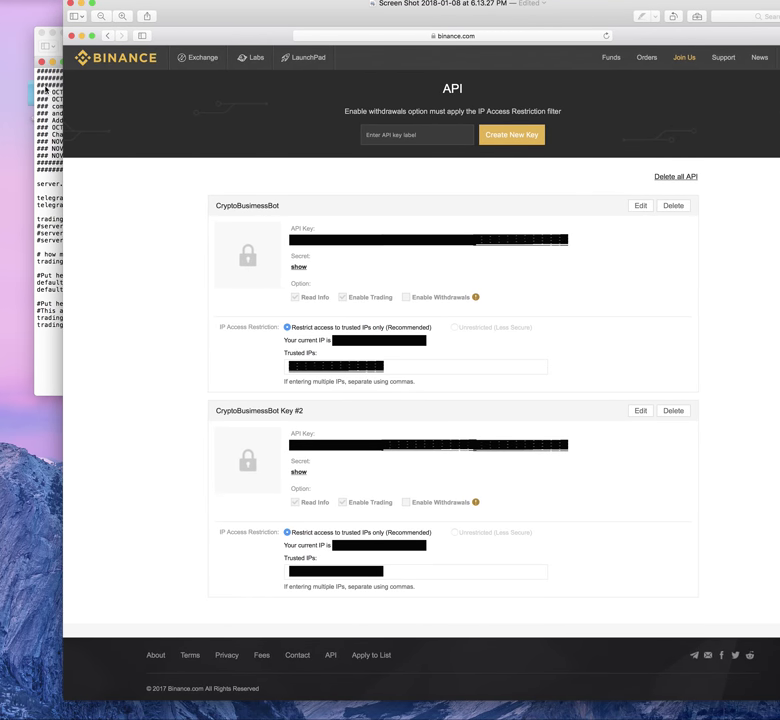
{"action": "left_click", "coordinate": [37, 84]}
{"action": "left_click_drag", "start_coordinate": [139, 38], "coordinate": [678, 126]}
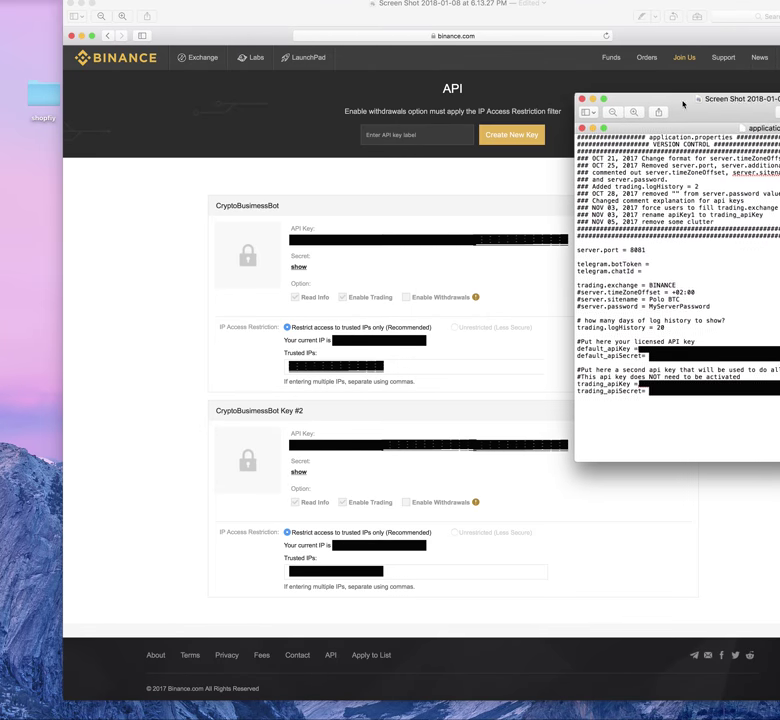
{"action": "left_click_drag", "start_coordinate": [574, 4], "coordinate": [511, 3]}
{"action": "left_click_drag", "start_coordinate": [720, 80], "coordinate": [499, 50]}
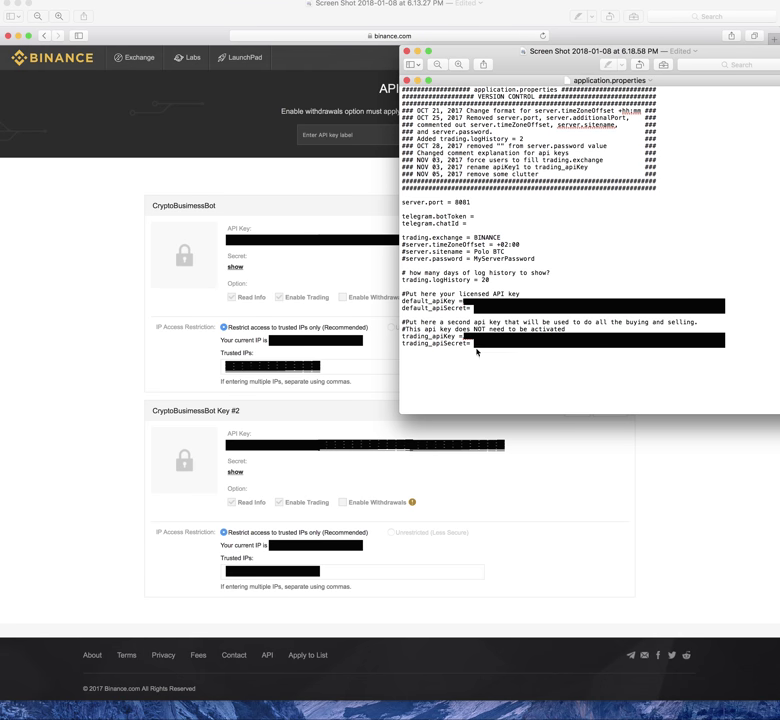
{"action": "left_click", "coordinate": [474, 343]}
{"action": "key", "text": "super+v"}
Close the Binance API page screenshot and arrange the application.properties screenshot and the ProfitTrailer folder window side by side.
{"action": "left_click_drag", "start_coordinate": [543, 62], "coordinate": [396, 78]}
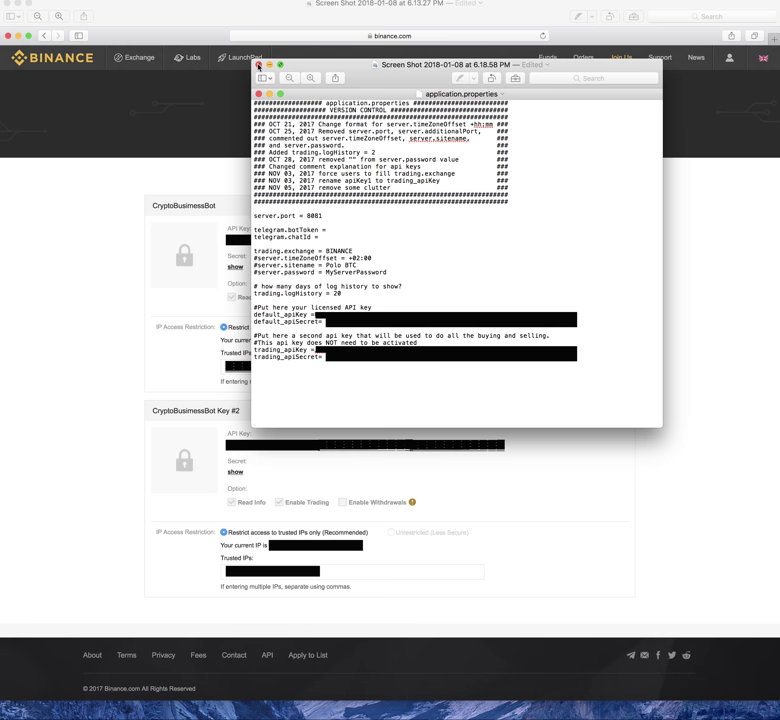
{"action": "left_click", "coordinate": [259, 65]}
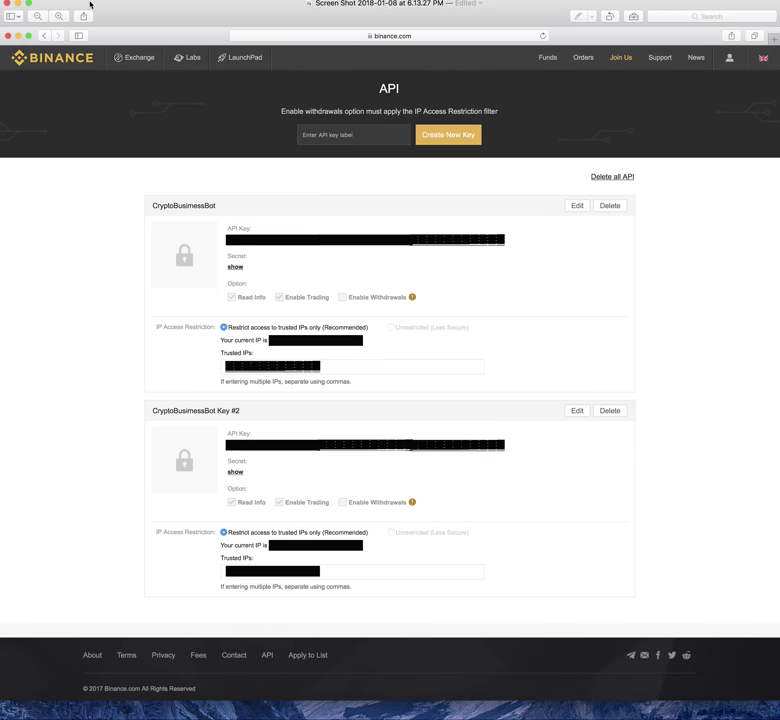
{"action": "left_click", "coordinate": [8, 4]}
{"action": "left_click_drag", "start_coordinate": [559, 65], "coordinate": [350, 23]}
{"action": "left_click_drag", "start_coordinate": [629, 486], "coordinate": [627, 90]}
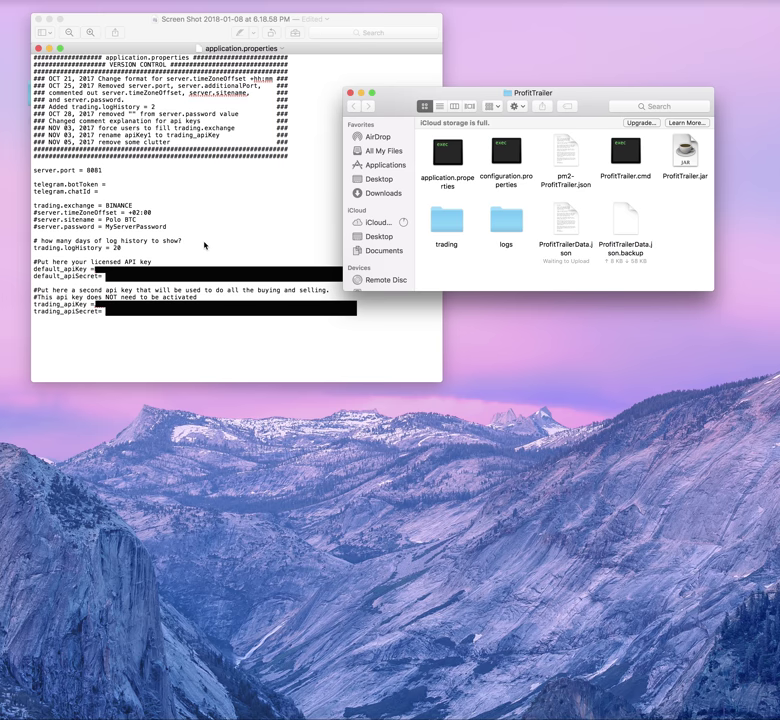
{"action": "left_click_drag", "start_coordinate": [410, 94], "coordinate": [413, 23]}
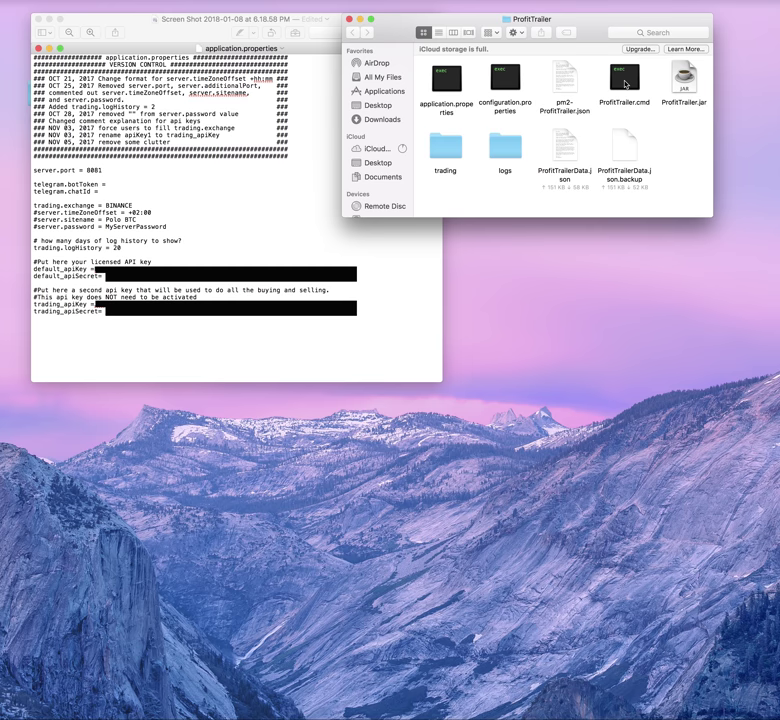
Open ProfitTrailer.cmd from the ProfitTrailer folder in TextEdit and select its java -jar ProfitTrailer.jar launch line.
{"action": "right_click", "coordinate": [625, 85]}
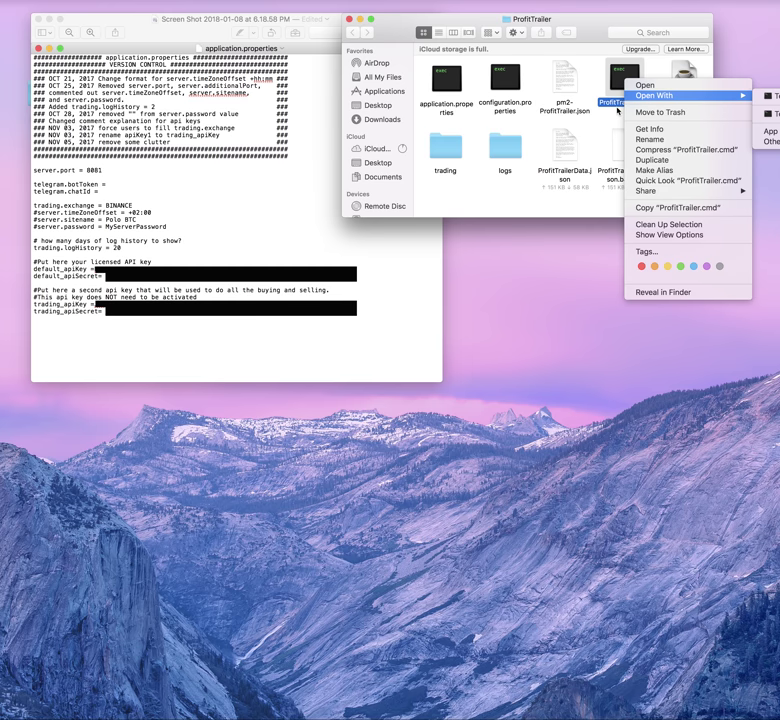
{"action": "left_click", "coordinate": [615, 107]}
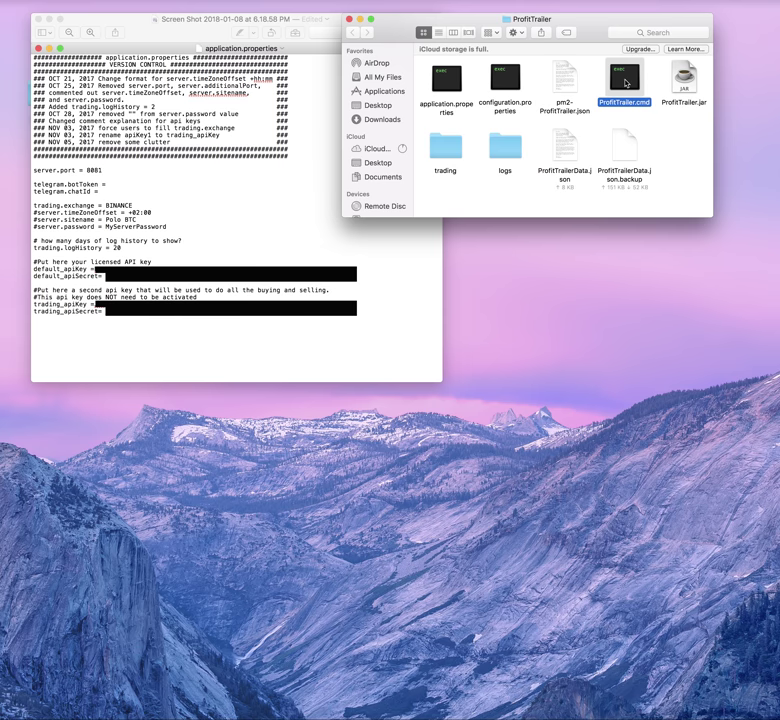
{"action": "right_click", "coordinate": [625, 83]}
{"action": "mouse_move", "coordinate": [745, 94]}
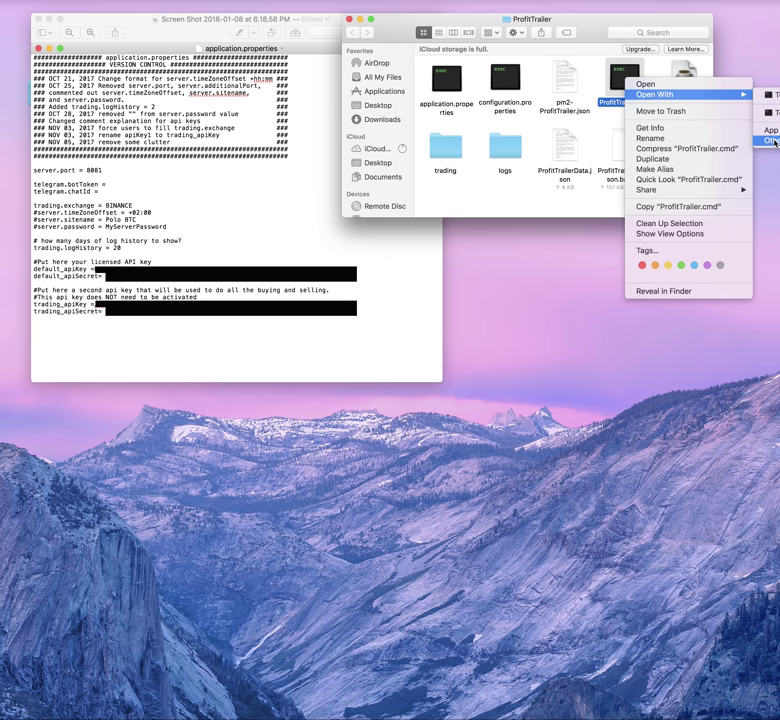
{"action": "left_click", "coordinate": [772, 140]}
{"action": "scroll", "coordinate": [653, 214], "scroll_direction": "down", "scroll_amount": 15}
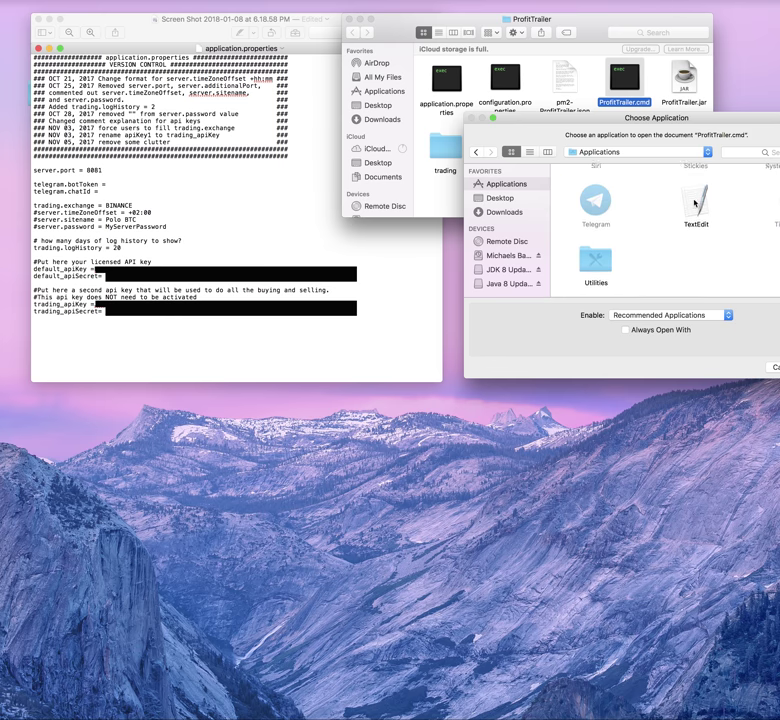
{"action": "left_click", "coordinate": [694, 204]}
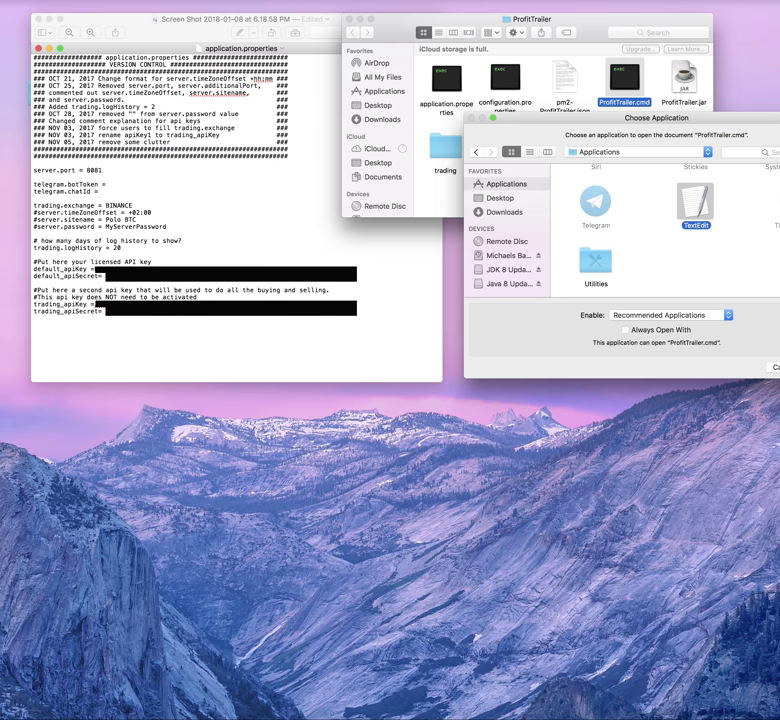
{"action": "key", "text": "Return"}
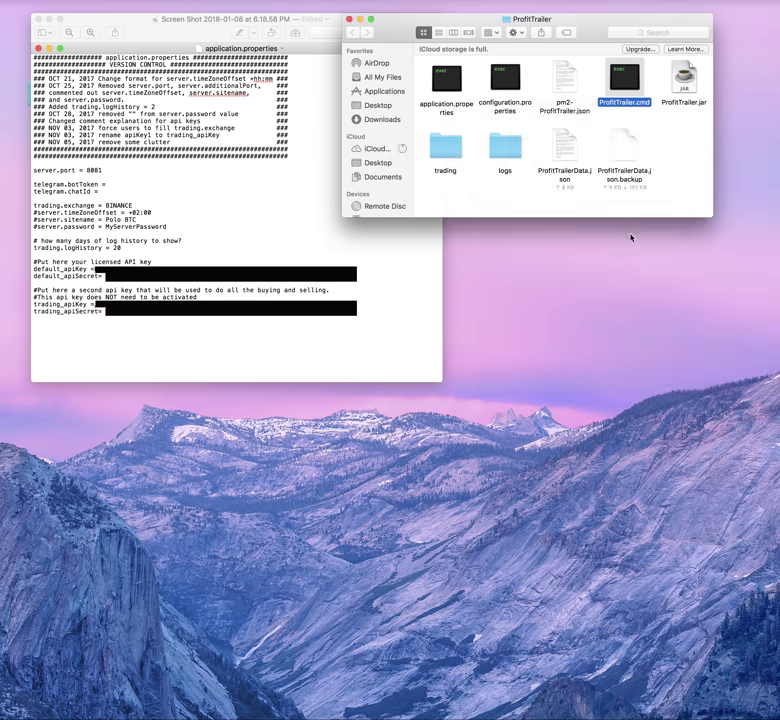
{"action": "left_click_drag", "start_coordinate": [569, 22], "coordinate": [568, 80]}
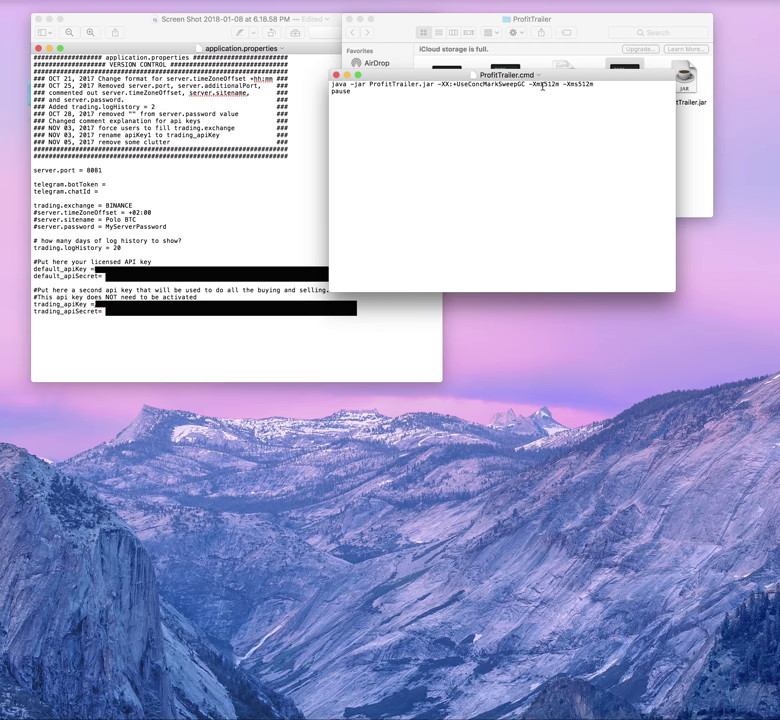
{"action": "triple_click", "coordinate": [545, 84]}
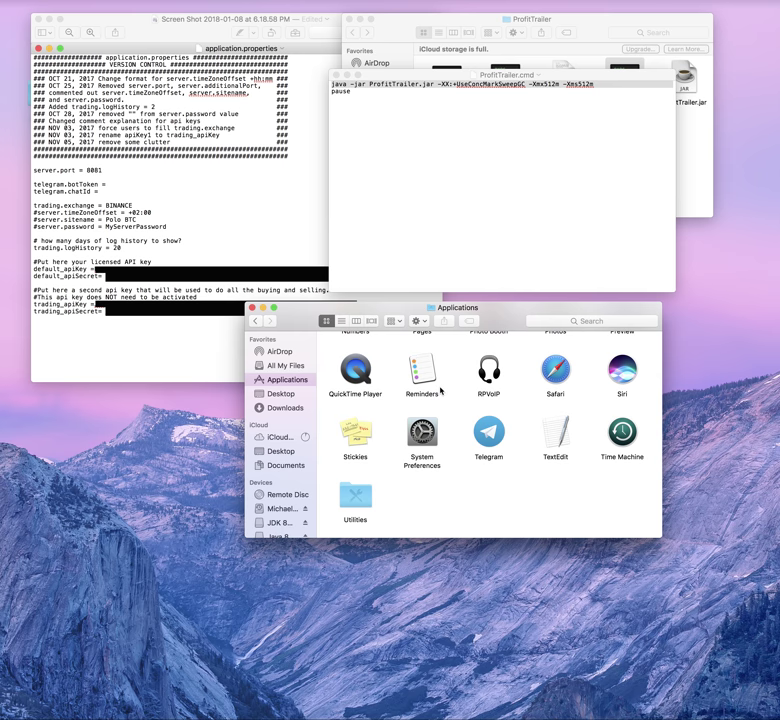
Search the Mac for "terminal" from the Applications folder and place the results window below the ProfitTrailer.cmd window.
{"action": "left_click", "coordinate": [600, 321]}
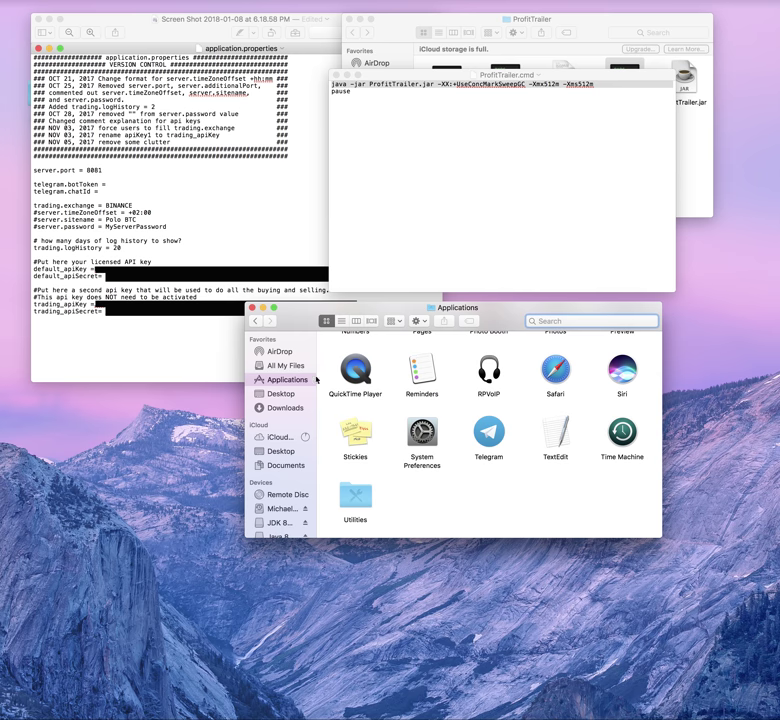
{"action": "type", "text": "ter"}
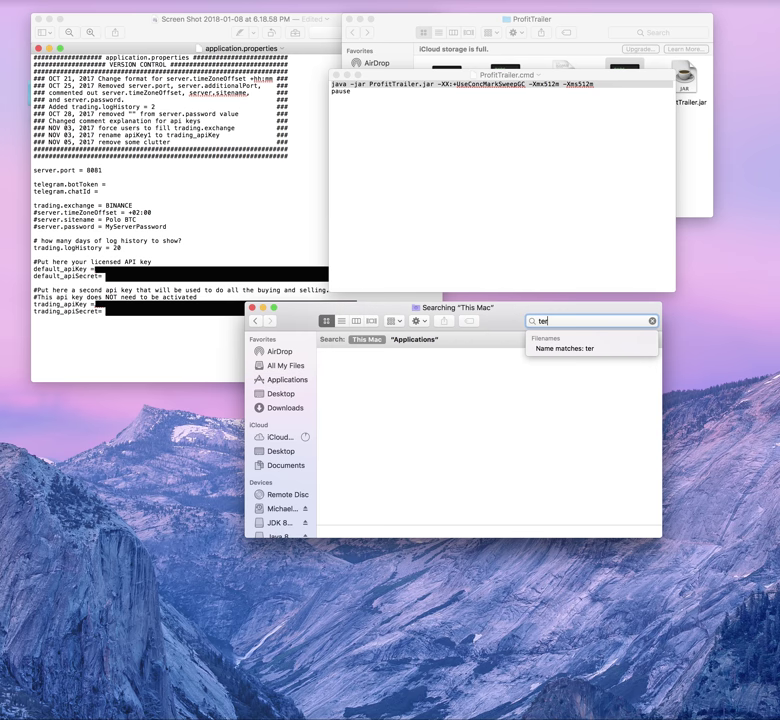
{"action": "type", "text": "minal"}
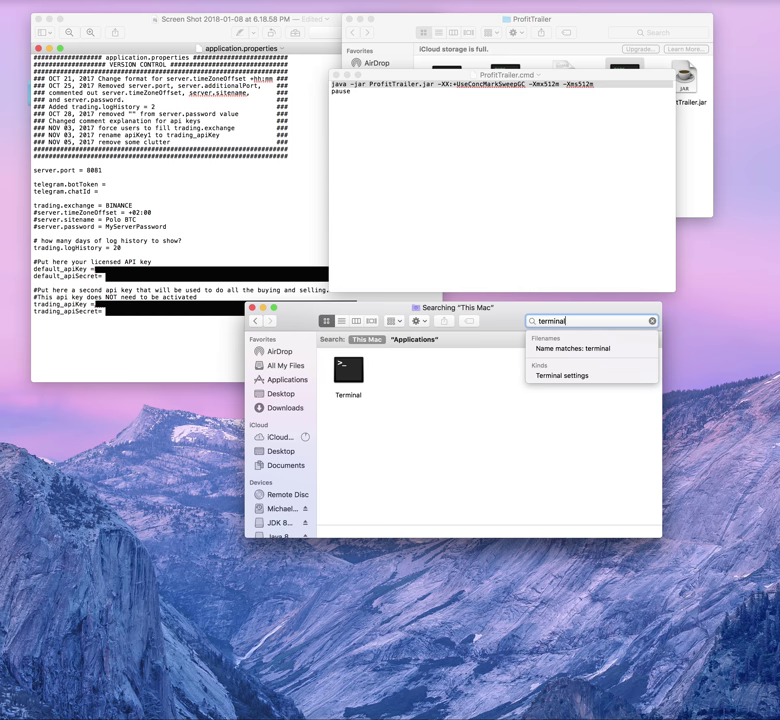
{"action": "key", "text": "Return"}
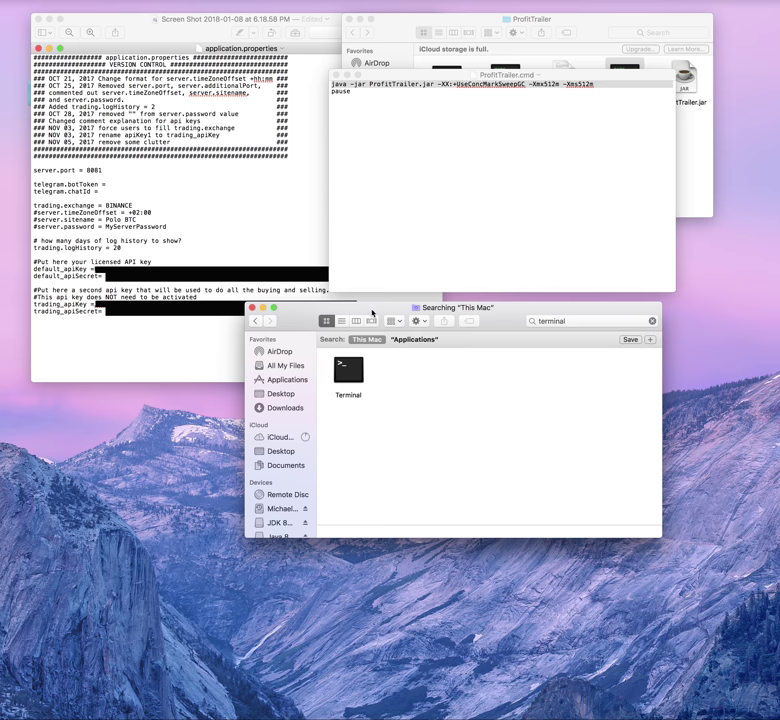
{"action": "left_click_drag", "start_coordinate": [376, 310], "coordinate": [421, 455]}
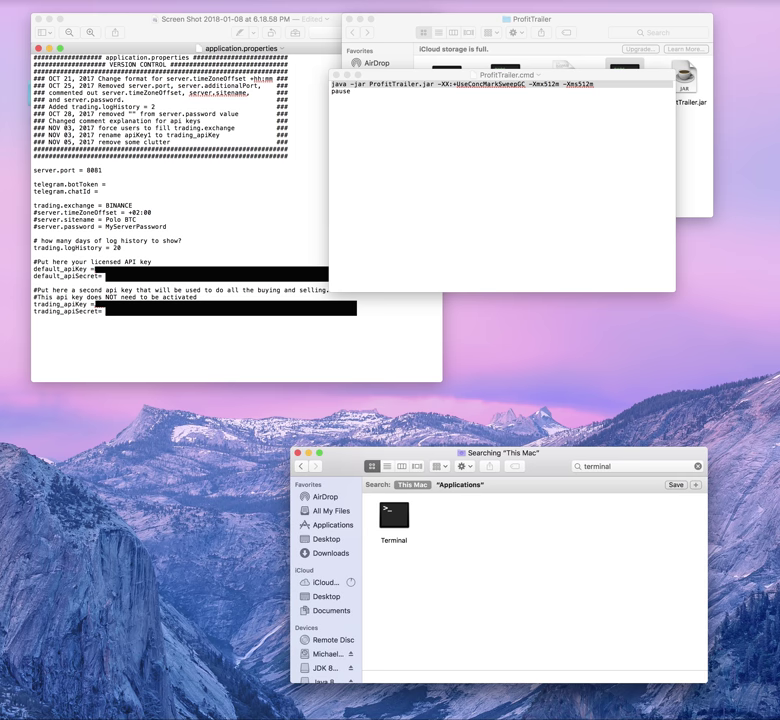
Arrange the two Terminal screenshots to compare the blank prompt with the cd and java commands, and point out the ProfitTrailer desktop folder.
{"action": "left_click_drag", "start_coordinate": [760, 108], "coordinate": [654, 300]}
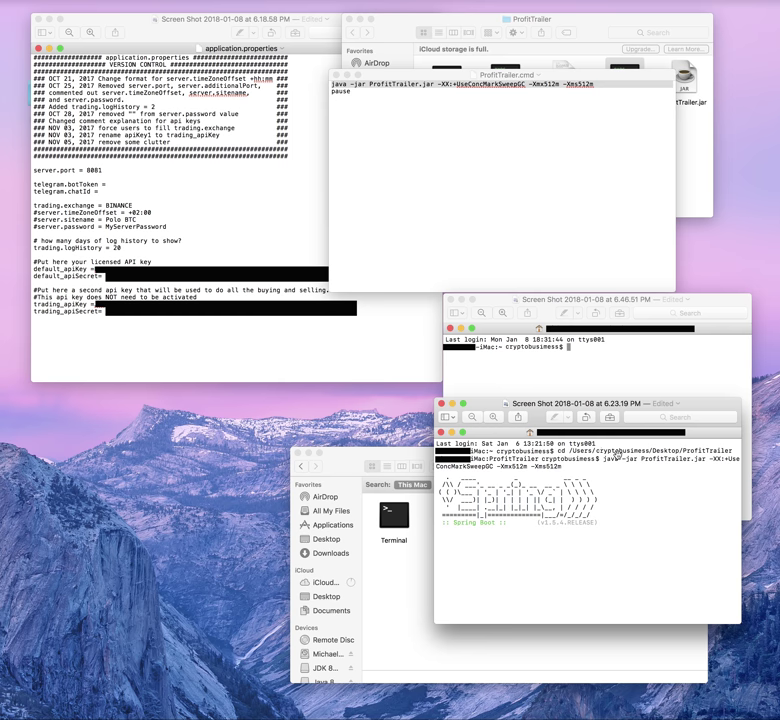
{"action": "left_click_drag", "start_coordinate": [694, 407], "coordinate": [655, 395]}
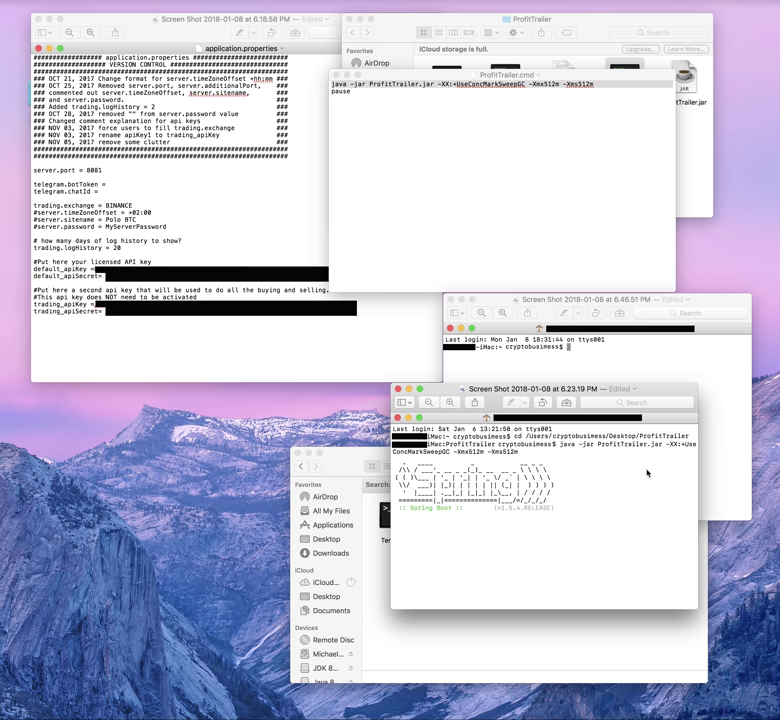
{"action": "left_click_drag", "start_coordinate": [652, 390], "coordinate": [464, 388]}
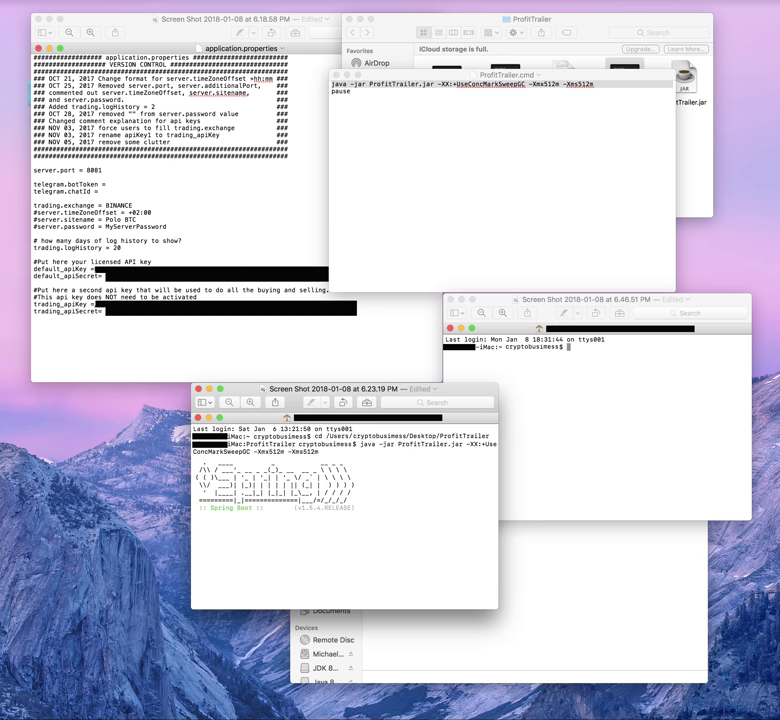
{"action": "left_click_drag", "start_coordinate": [160, 478], "coordinate": [108, 492]}
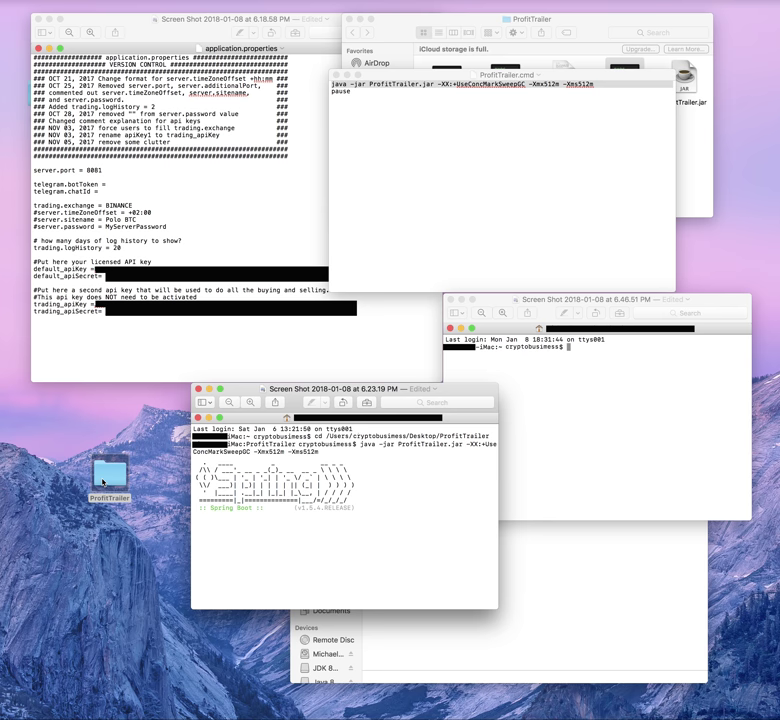
{"action": "mouse_move", "coordinate": [102, 482]}
{"action": "left_mouse_down"}
{"action": "mouse_move", "coordinate": [377, 451]}
{"action": "mouse_move", "coordinate": [100, 476]}
{"action": "left_mouse_up"}
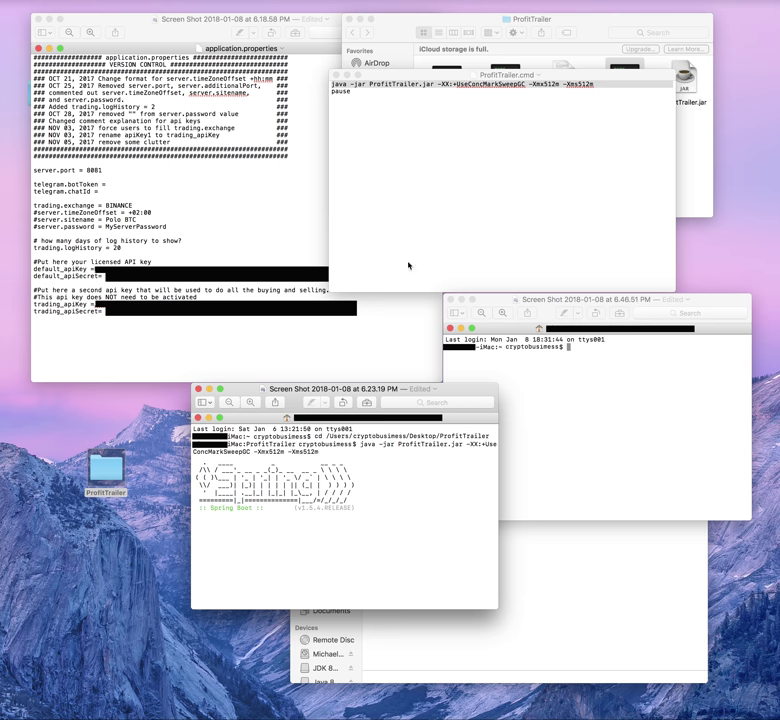
Move the ProfitTrailer.cmd text window off the folder window, point out the file there and select the complete java launch command.
{"action": "left_click_drag", "start_coordinate": [567, 78], "coordinate": [262, 45]}
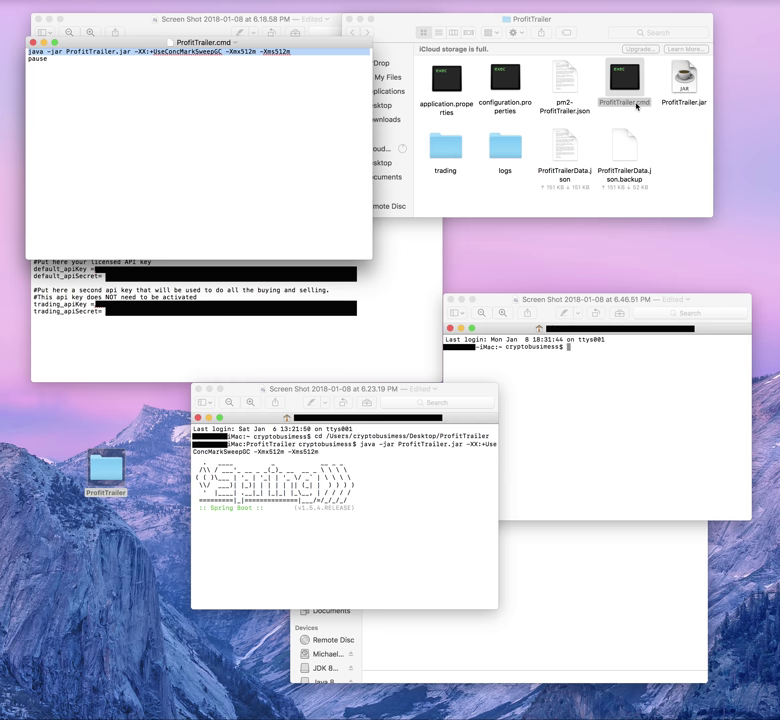
{"action": "left_click", "coordinate": [637, 104]}
{"action": "left_click", "coordinate": [279, 50]}
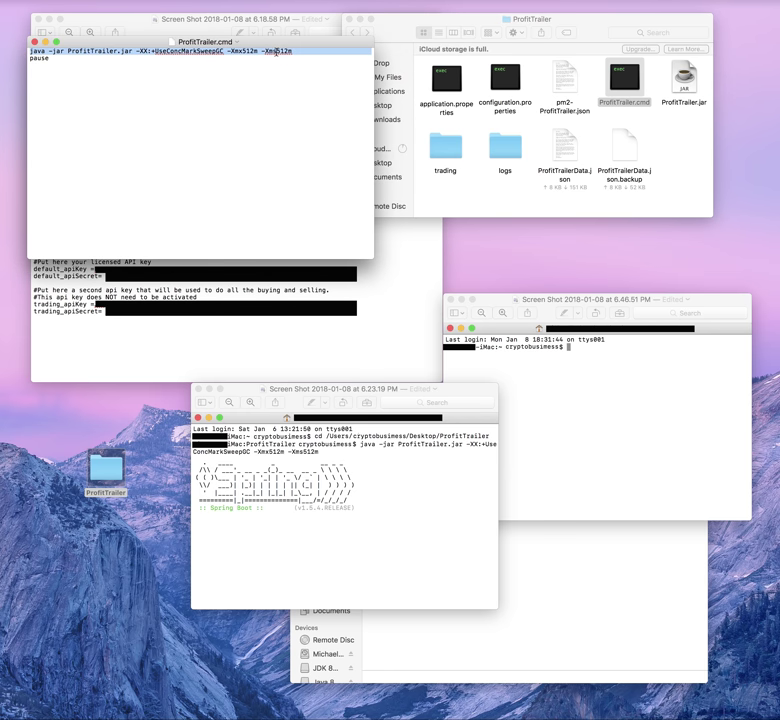
{"action": "left_click_drag", "start_coordinate": [291, 51], "coordinate": [30, 51]}
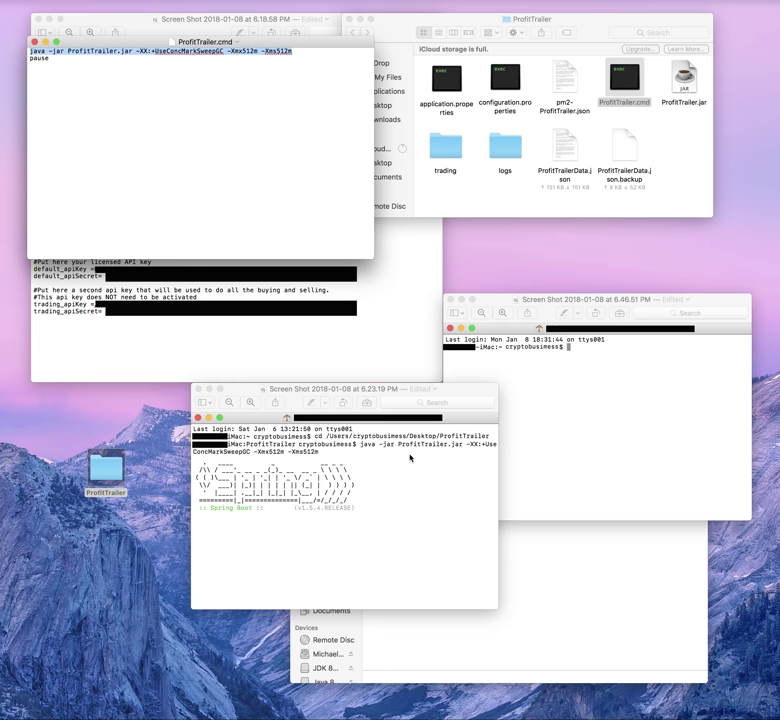
Move the launch-command screenshot and the ProfitTrailer.cmd window aside and point out the server.port line in the application.properties screenshot.
{"action": "left_click", "coordinate": [460, 393]}
{"action": "left_click_drag", "start_coordinate": [460, 393], "coordinate": [402, 391]}
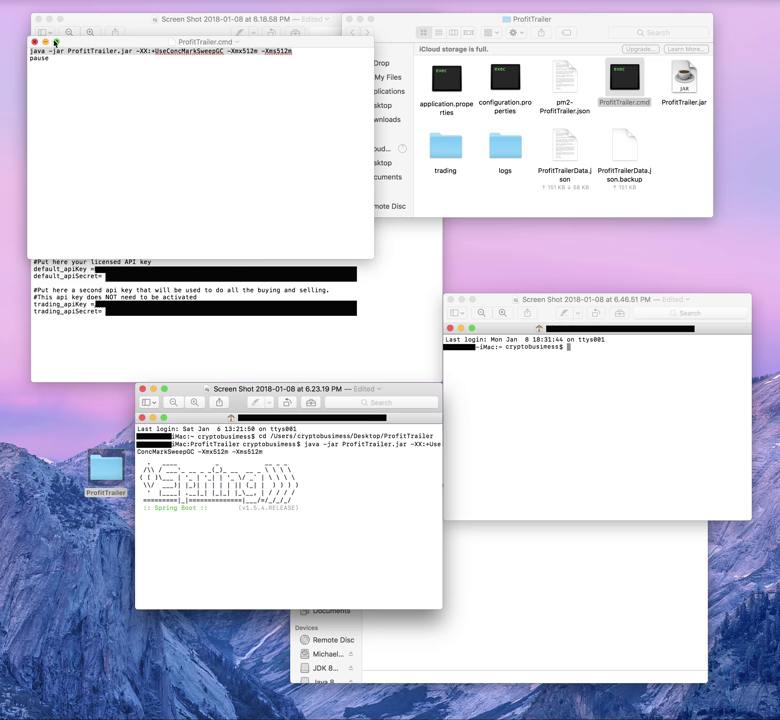
{"action": "left_click_drag", "start_coordinate": [73, 46], "coordinate": [779, 70]}
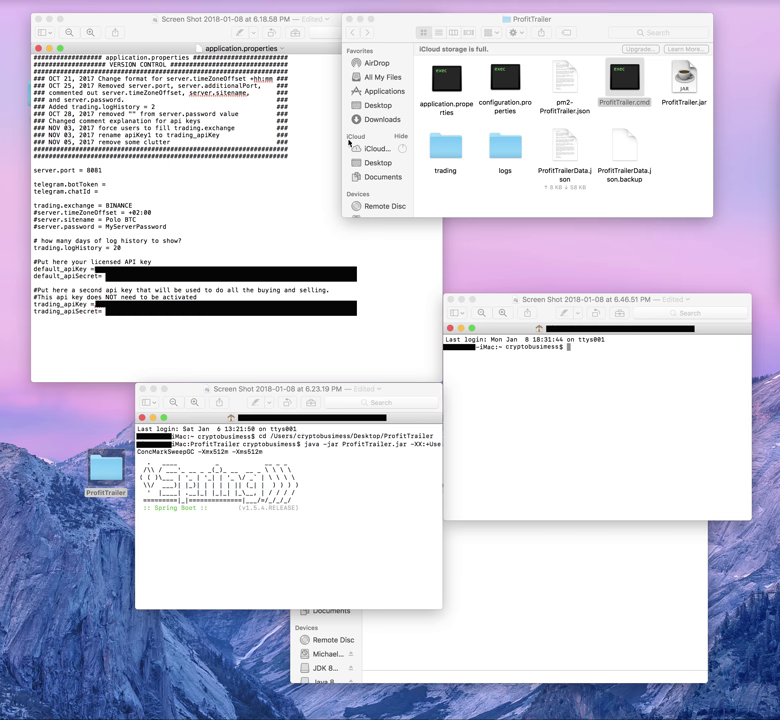
{"action": "left_click", "coordinate": [103, 171]}
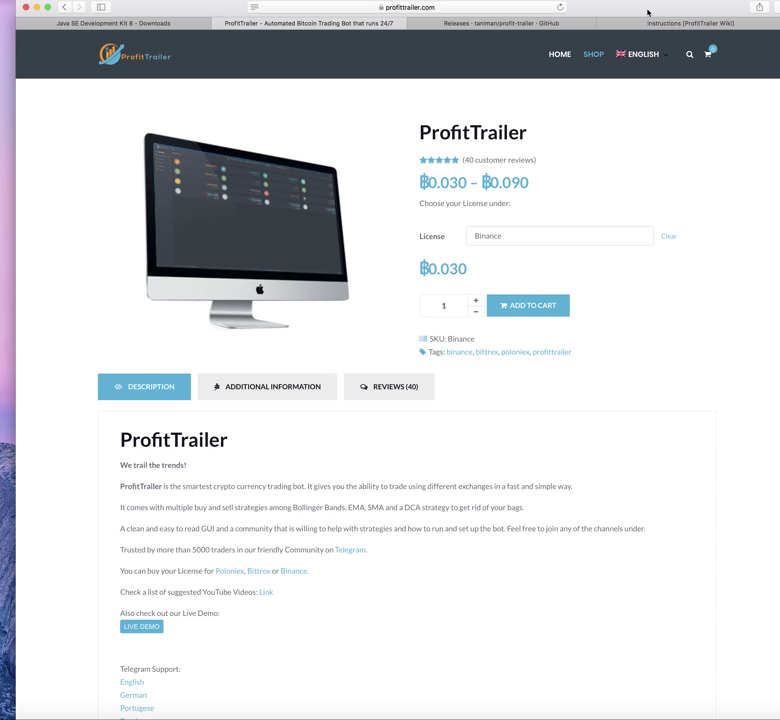
{"action": "key", "text": "super+t"}
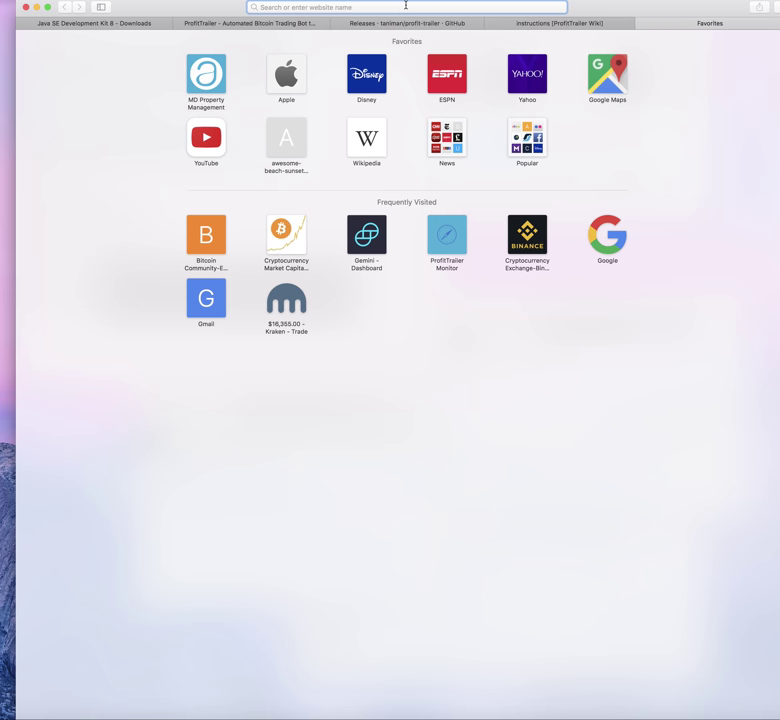
{"action": "type", "text": "http://localhost:8081/monitoring"}
{"action": "key", "text": "Return"}
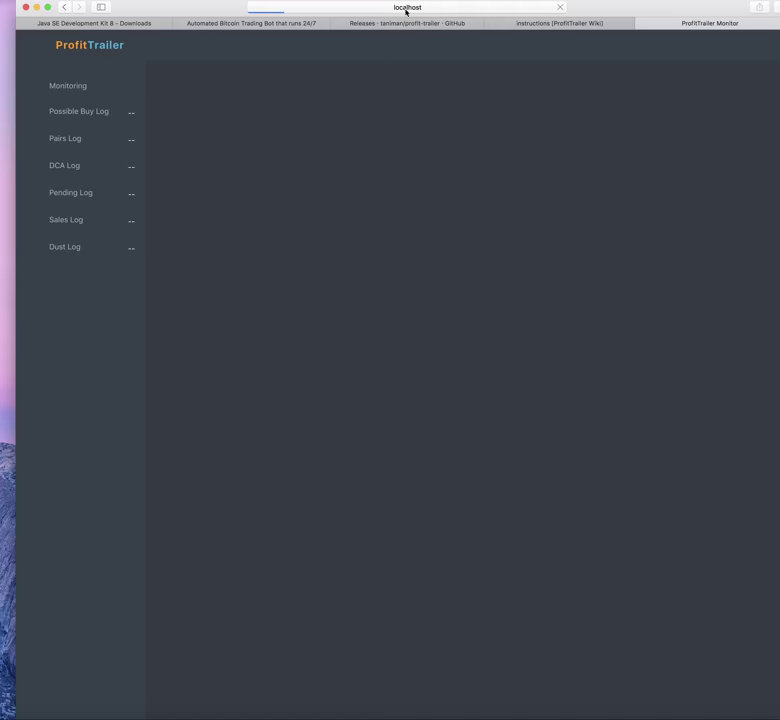
{"action": "left_click", "coordinate": [414, 9]}
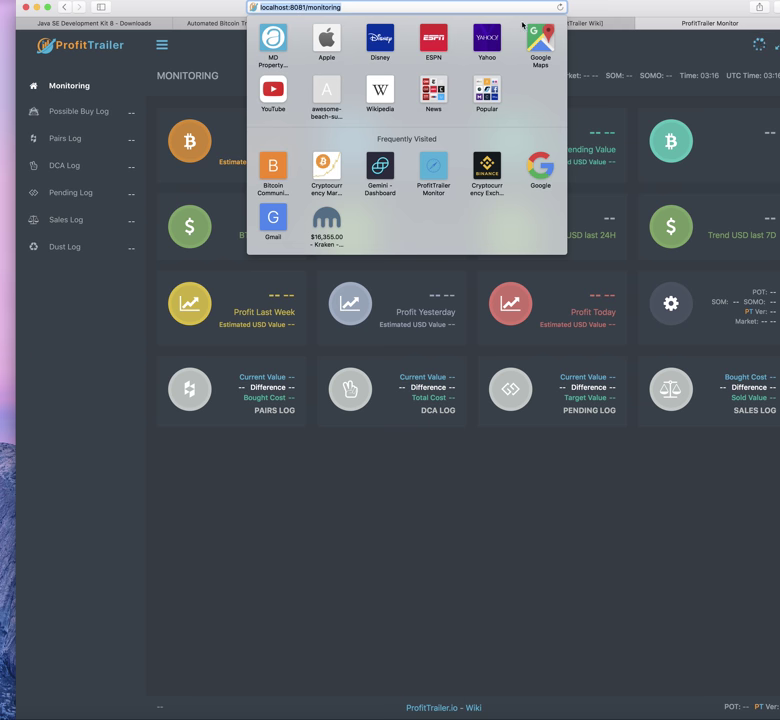
{"action": "key", "text": "Escape"}
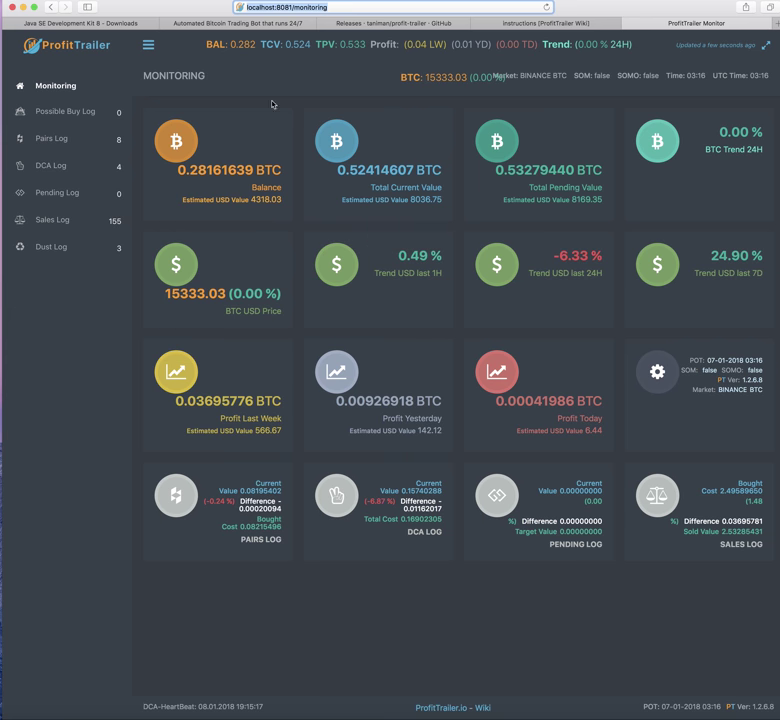
Glance at the ProfitTrailer shop page and return to the ProfitTrailer Monitor page.
{"action": "left_click", "coordinate": [248, 23]}
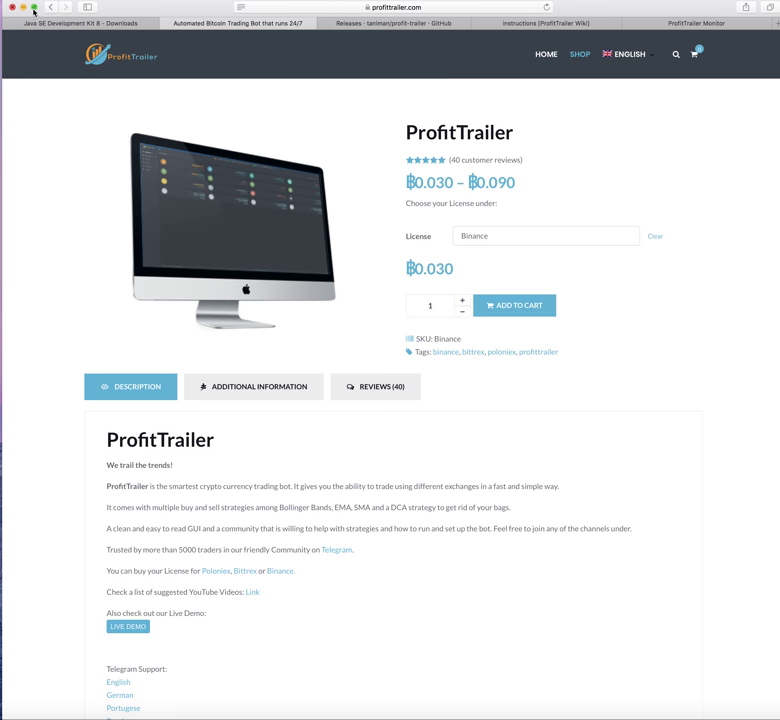
{"action": "left_click_drag", "start_coordinate": [113, 10], "coordinate": [113, 13]}
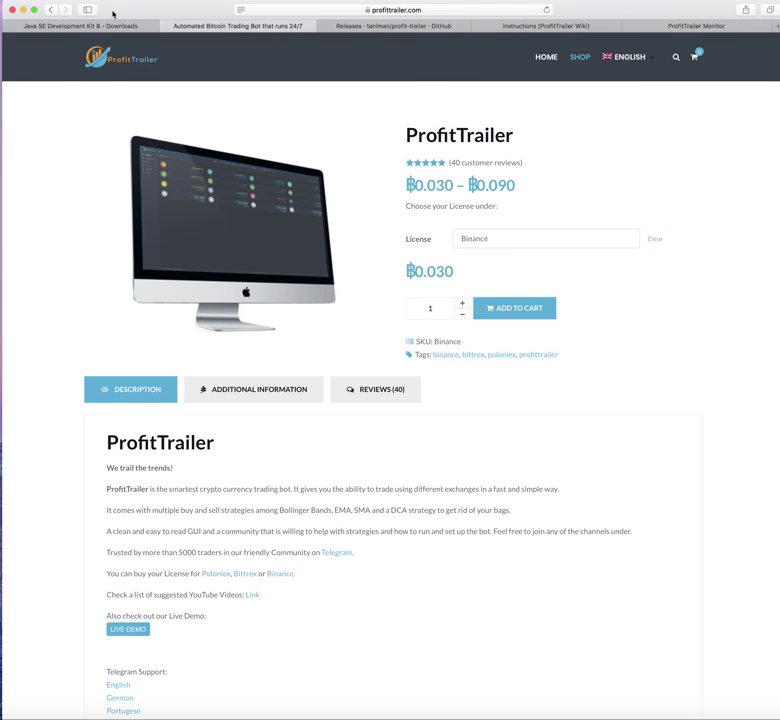
{"action": "left_click", "coordinate": [681, 26]}
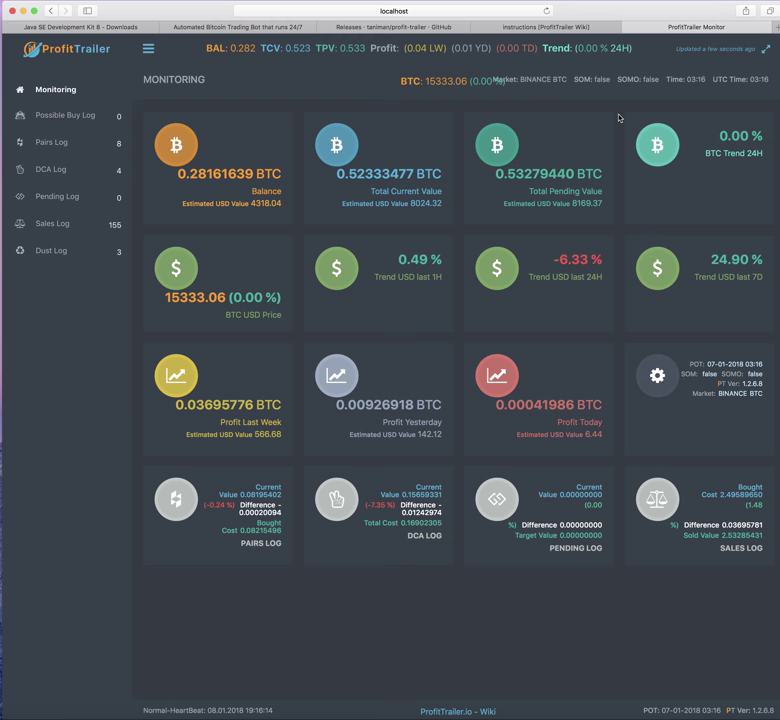
Review the bot's Pairs Log, DCA Log and Pending Log, the profit tiles on the Monitoring overview, and the Sales Log entries.
{"action": "left_click", "coordinate": [78, 150]}
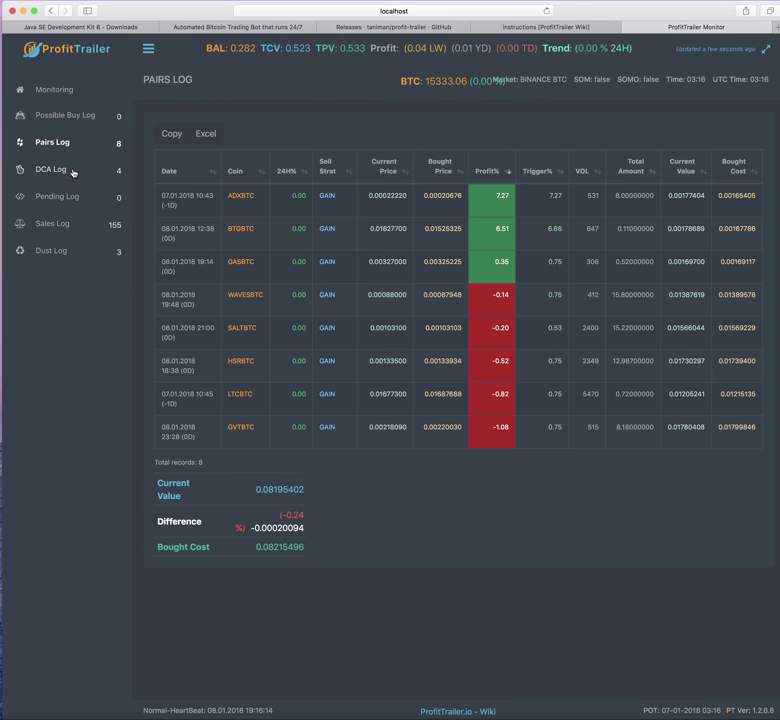
{"action": "left_click", "coordinate": [73, 173]}
{"action": "left_click", "coordinate": [77, 199]}
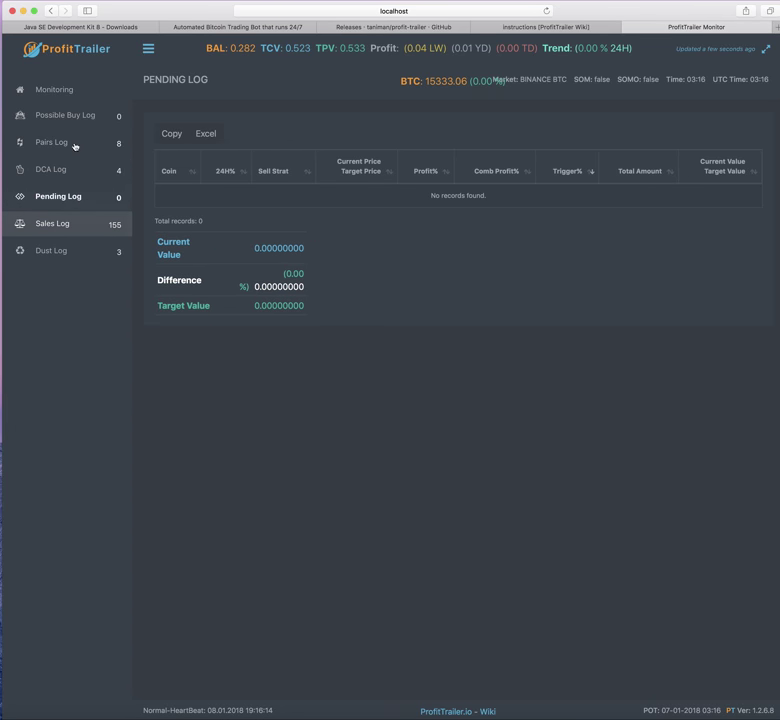
{"action": "left_click", "coordinate": [78, 91]}
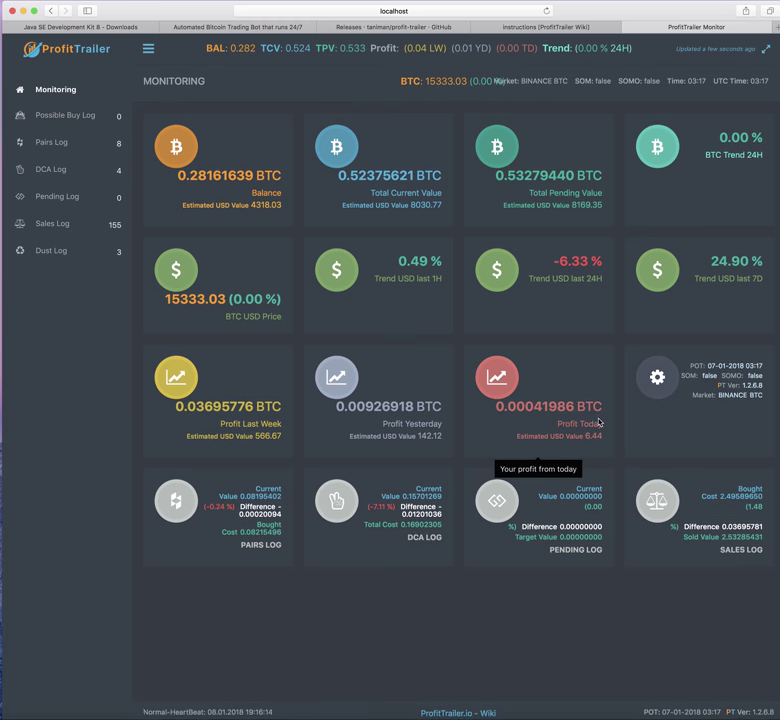
{"action": "left_click", "coordinate": [84, 224]}
{"action": "scroll", "coordinate": [518, 303], "scroll_direction": "down", "scroll_amount": 5}
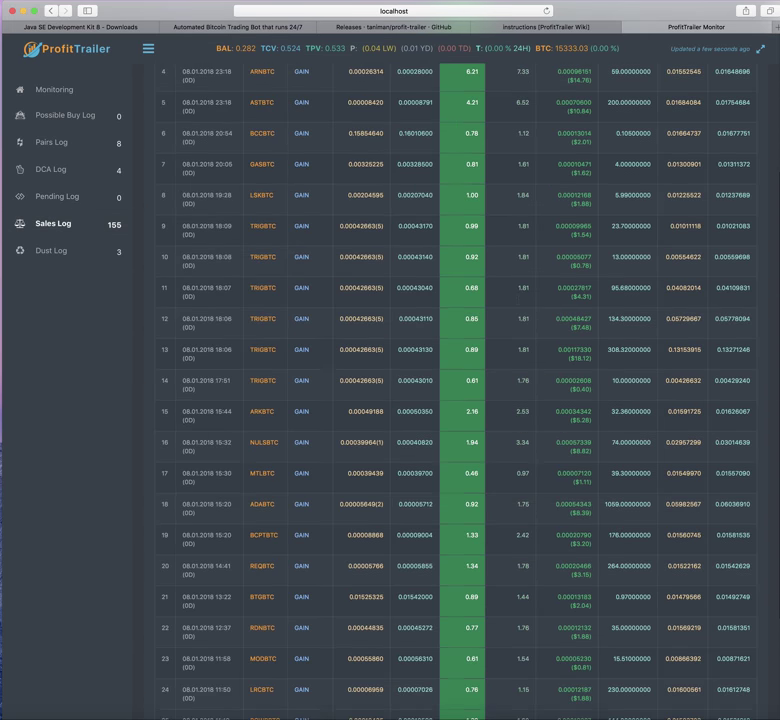
Page through the Sales Log to its last page, then return to the start of its first page.
{"action": "left_click", "coordinate": [746, 603]}
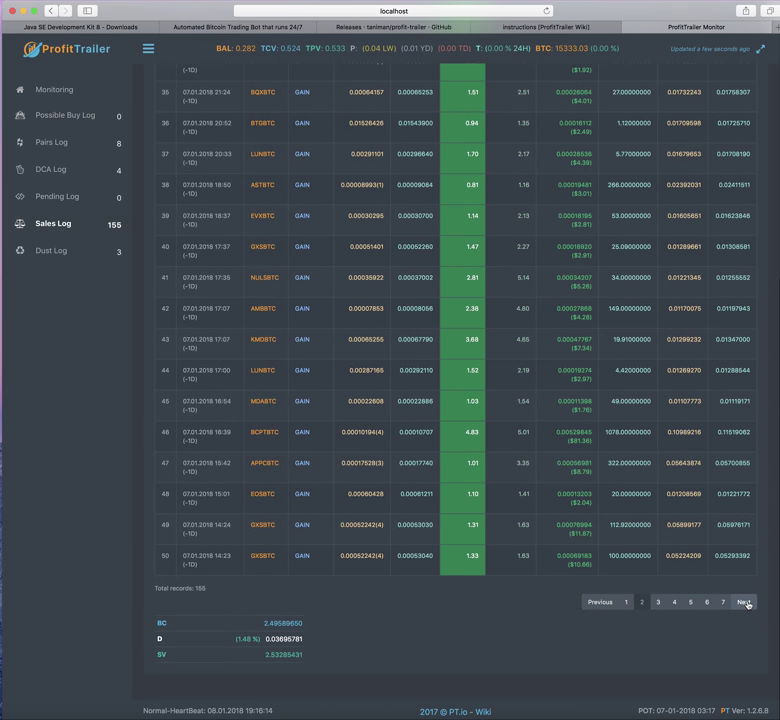
{"action": "left_click", "coordinate": [746, 603]}
{"action": "left_click", "coordinate": [746, 603]}
{"action": "left_click", "coordinate": [746, 603]}
{"action": "left_click", "coordinate": [746, 603]}
{"action": "left_click", "coordinate": [746, 603]}
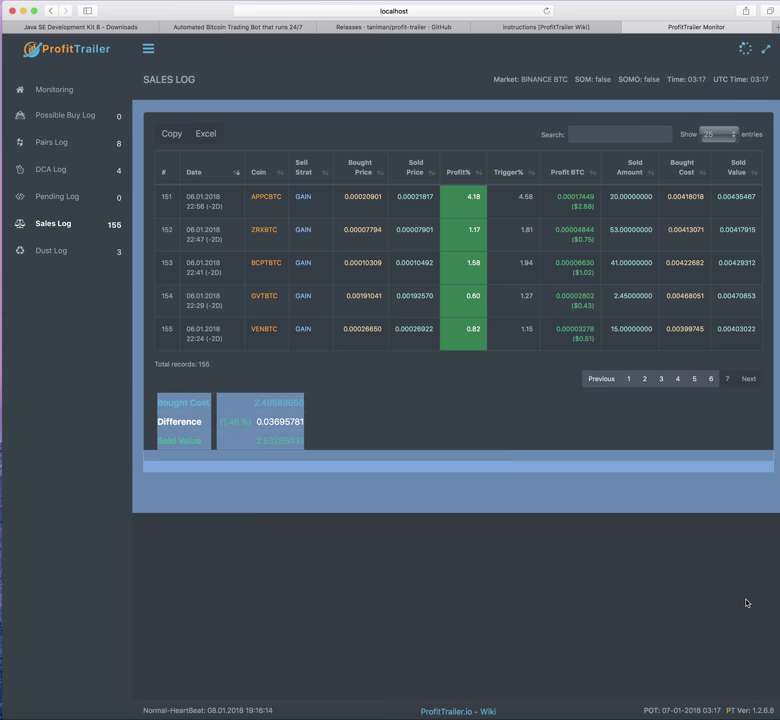
{"action": "left_click", "coordinate": [605, 381]}
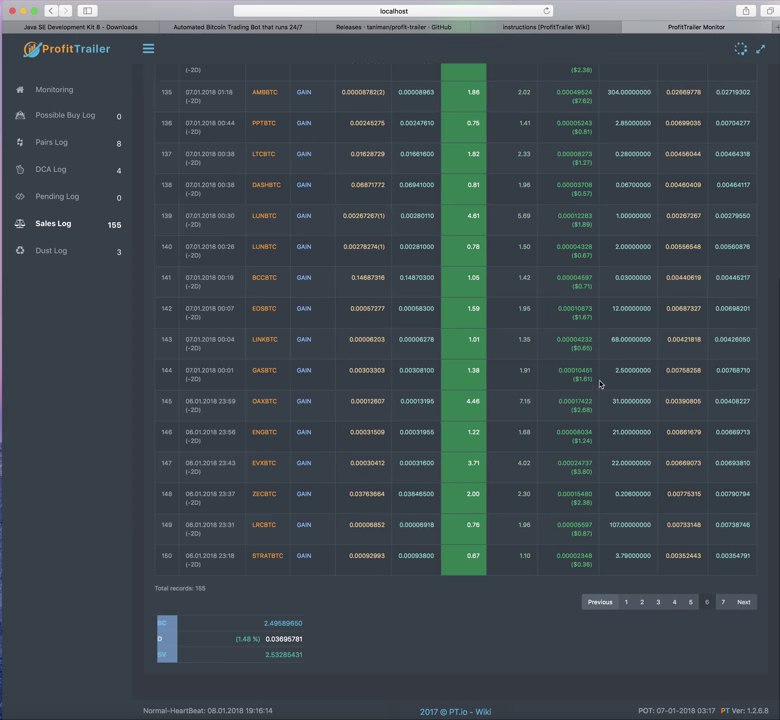
{"action": "left_click", "coordinate": [626, 602]}
{"action": "scroll", "coordinate": [510, 450], "scroll_direction": "up", "scroll_amount": 5}
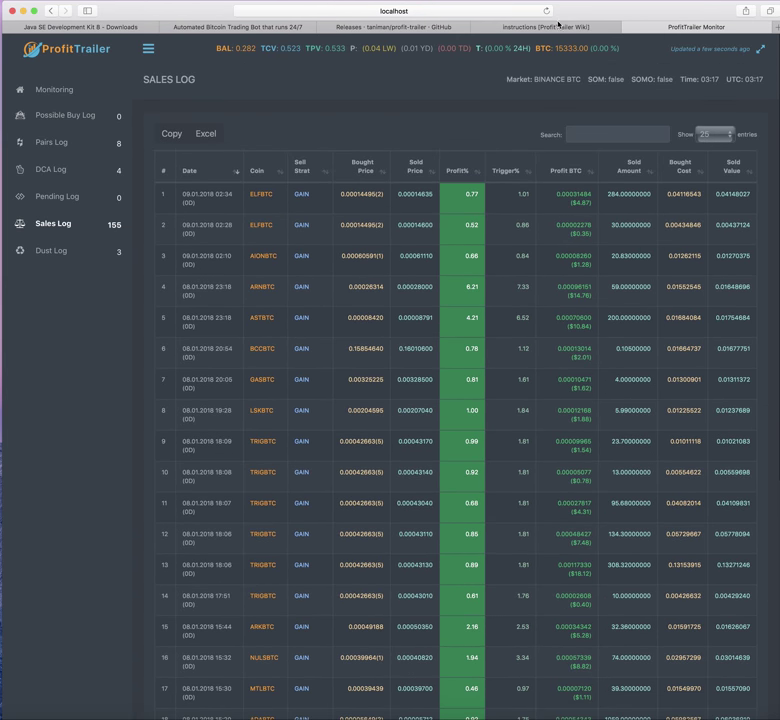
Return to the Monitoring overview and examine the estimated USD value on the Profit Yesterday tile.
{"action": "left_click", "coordinate": [54, 89]}
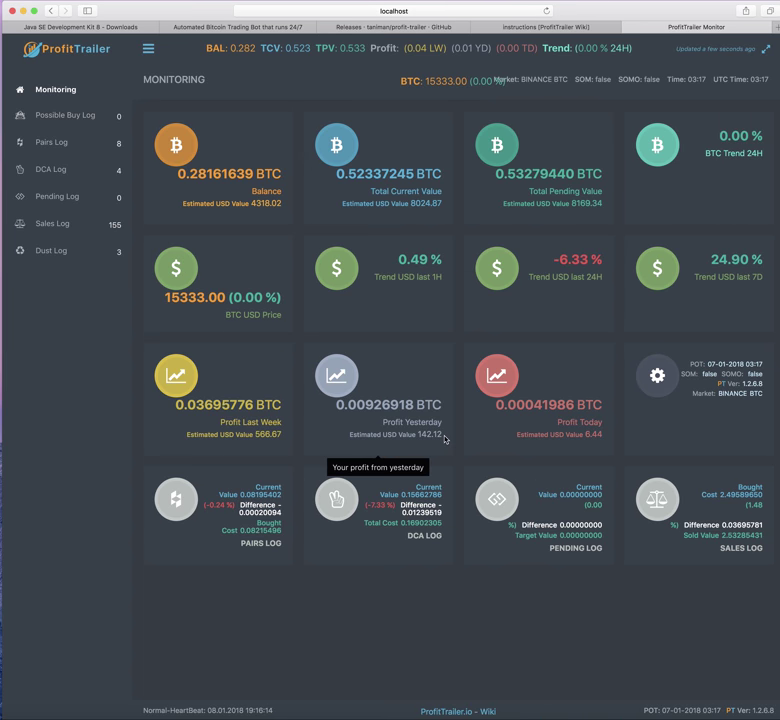
{"action": "left_click_drag", "start_coordinate": [419, 434], "coordinate": [441, 434]}
{"action": "left_click", "coordinate": [418, 380]}
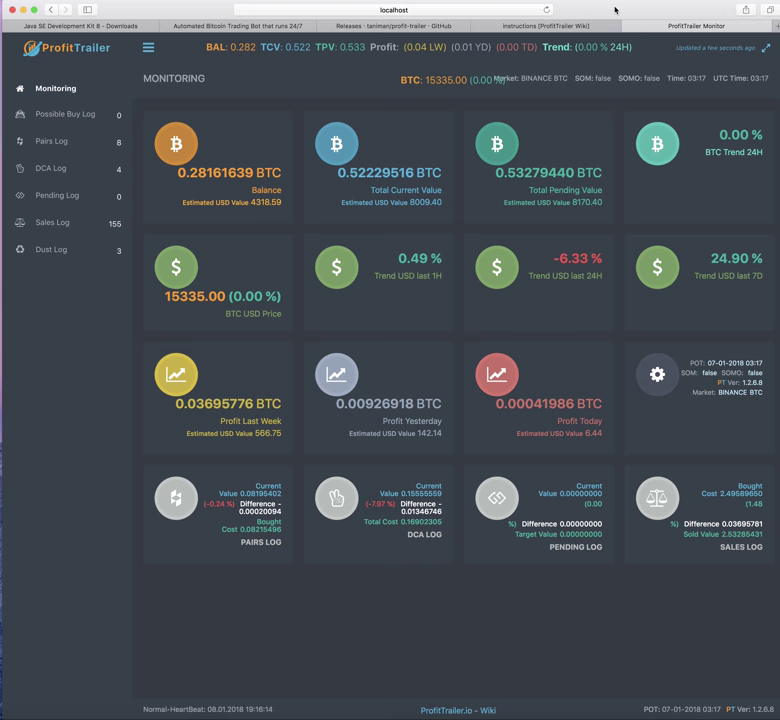
{"action": "left_click_drag", "start_coordinate": [592, 11], "coordinate": [591, 8]}
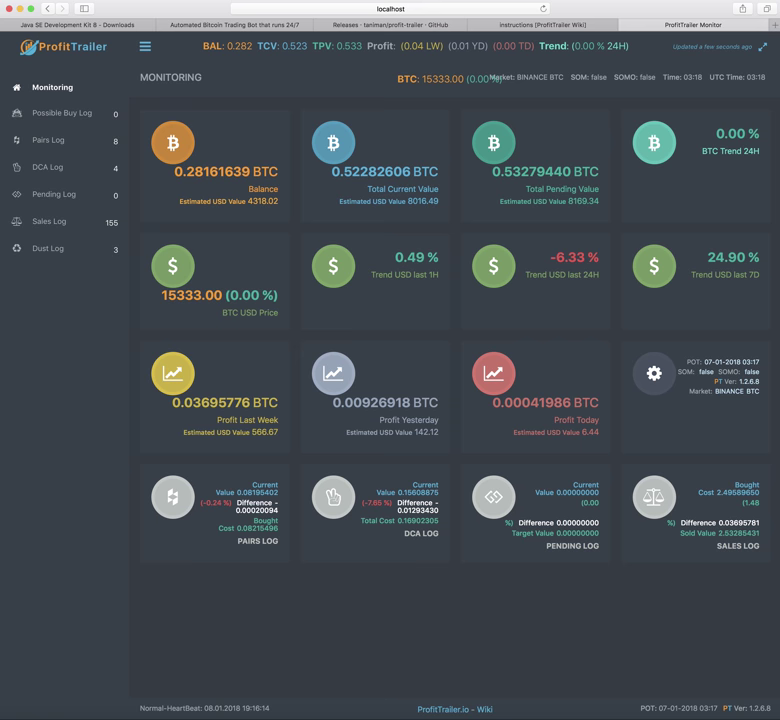
{"action": "key", "text": "super+Tab"}
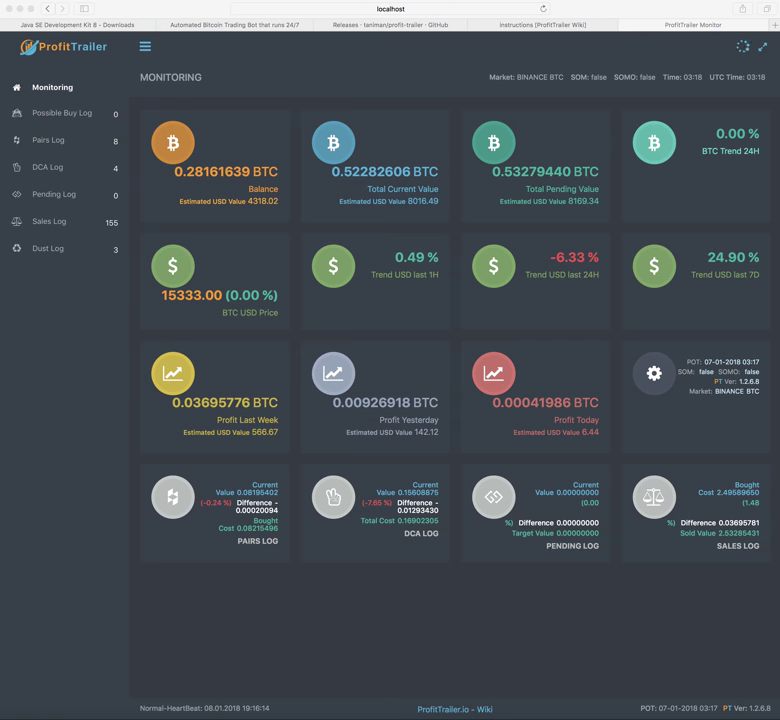